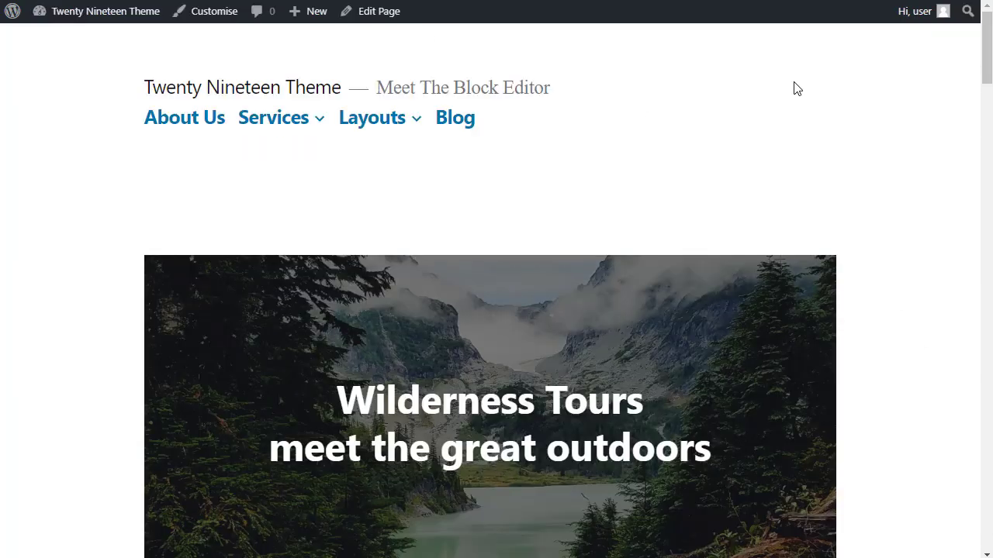
- Create a post from the admin bar's New menu, titled 'The first five minutes with the new block editor'
mouse_move(326, 19)
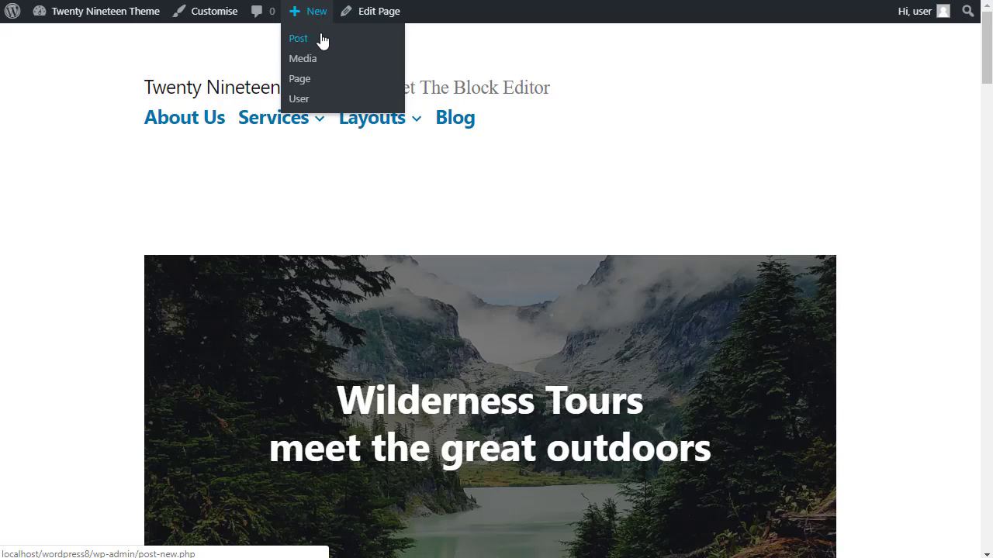
click(321, 40)
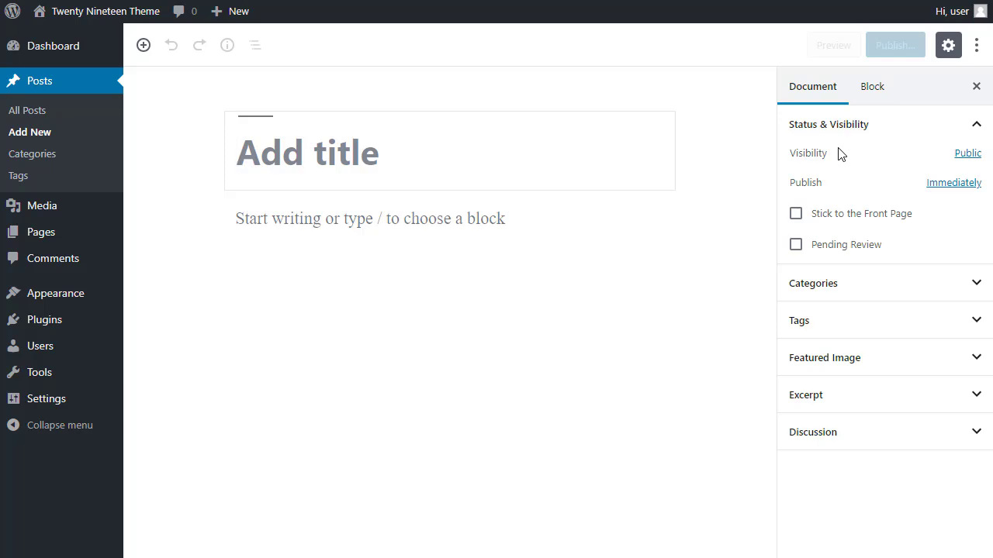
text(The first five minu)
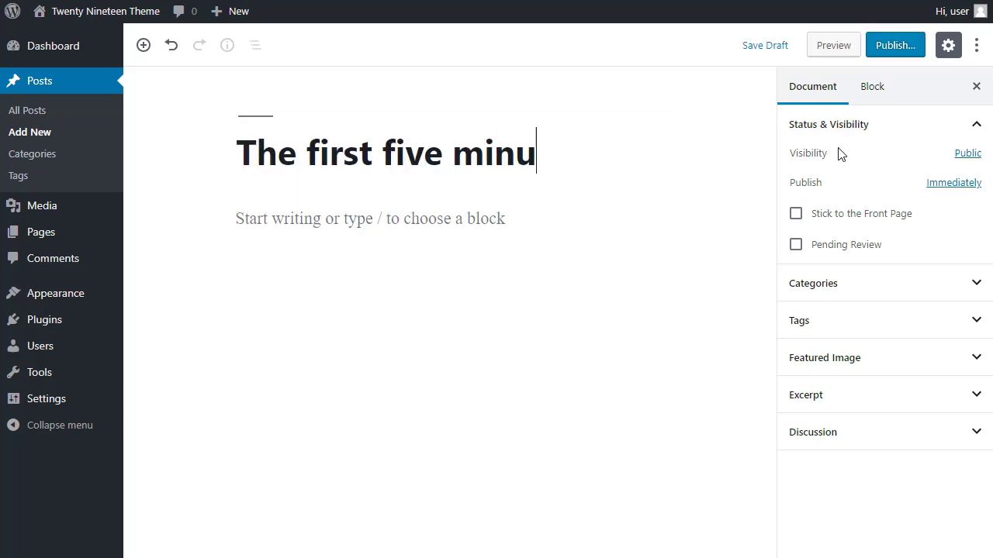
text(tes with the new block editor)
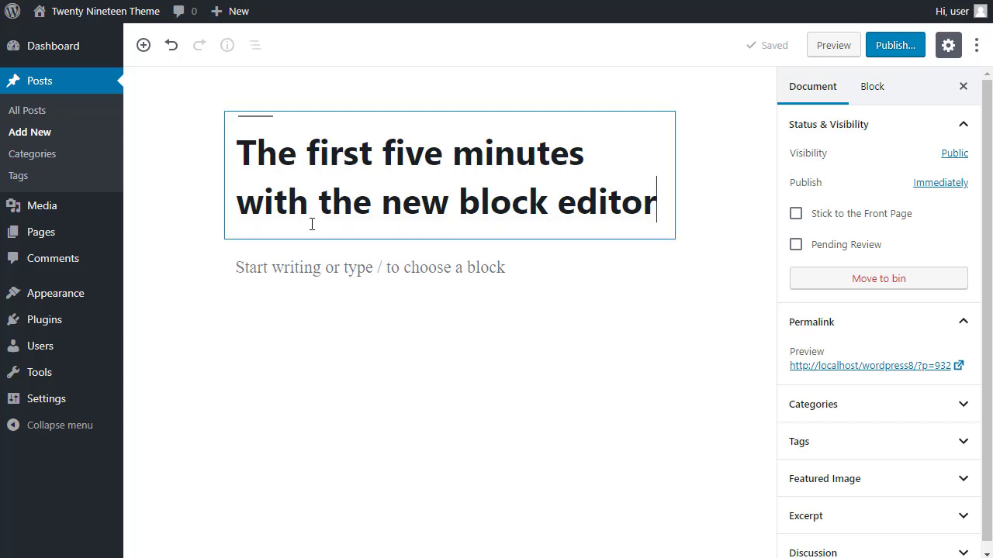
- Type 'This is a paragraph block' into the empty paragraph under the title, dismissing the slash block list
click(240, 267)
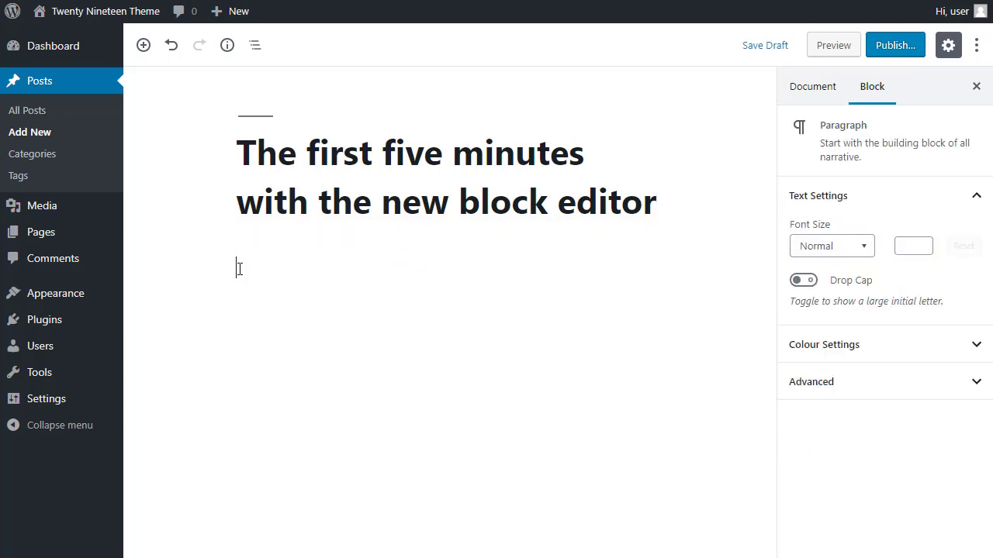
text(/)
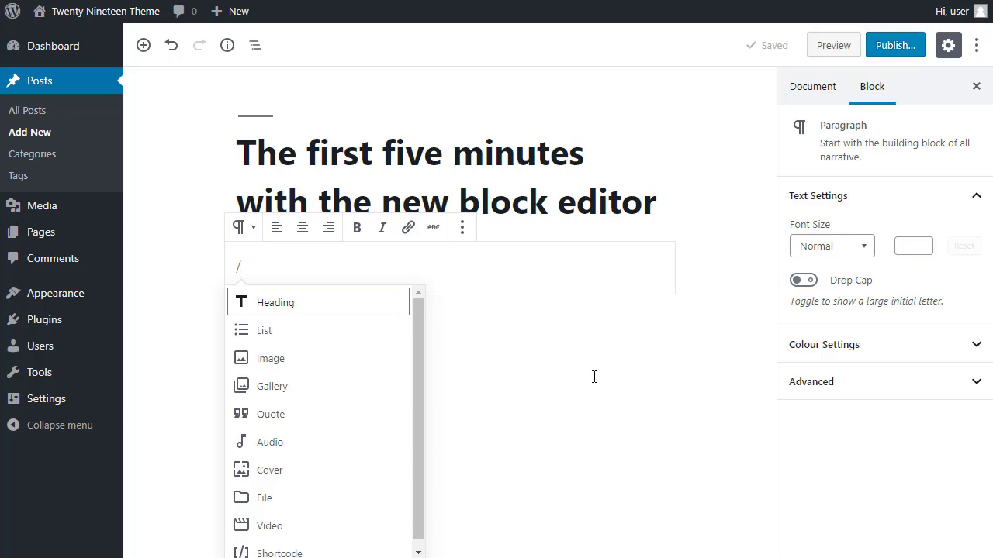
key(BackSpace)
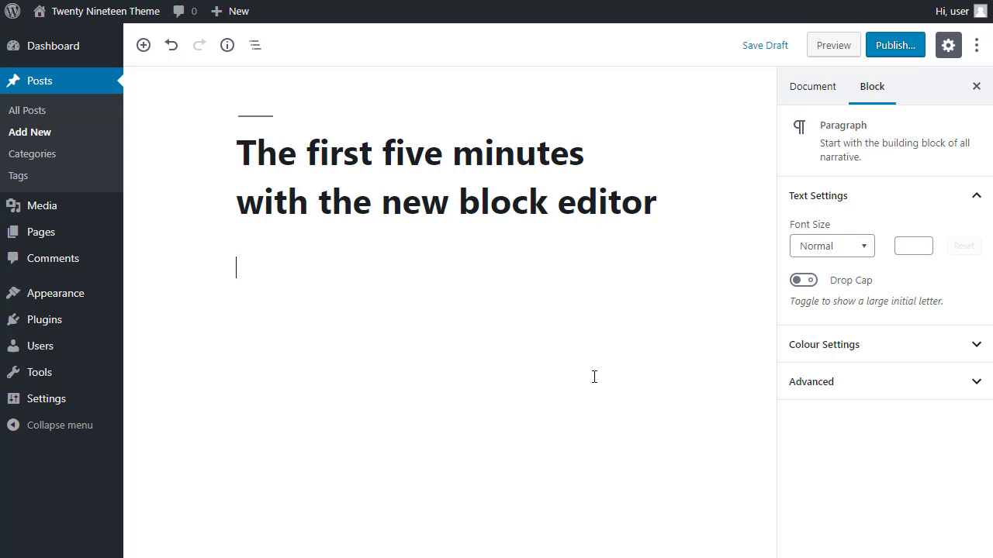
text(This is a paragraph block)
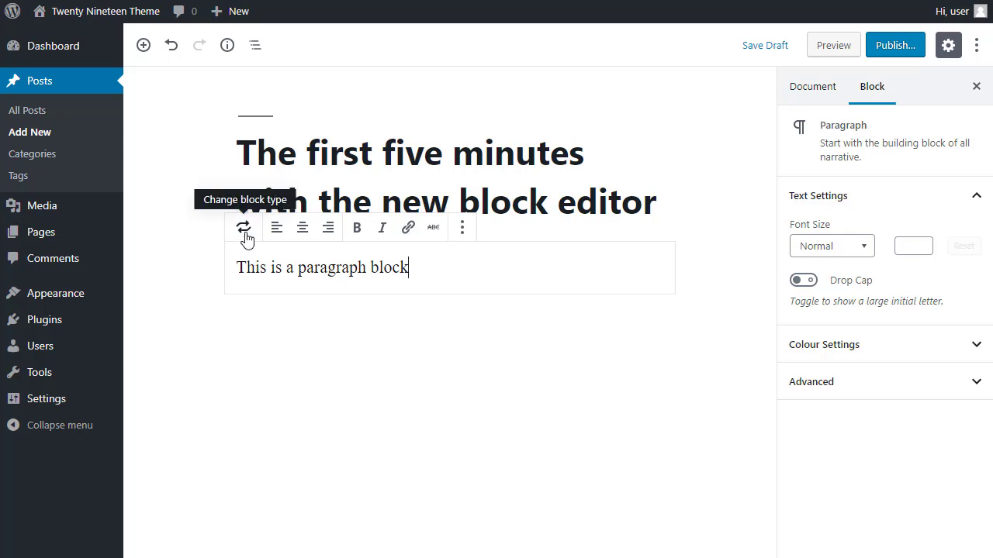
click(243, 229)
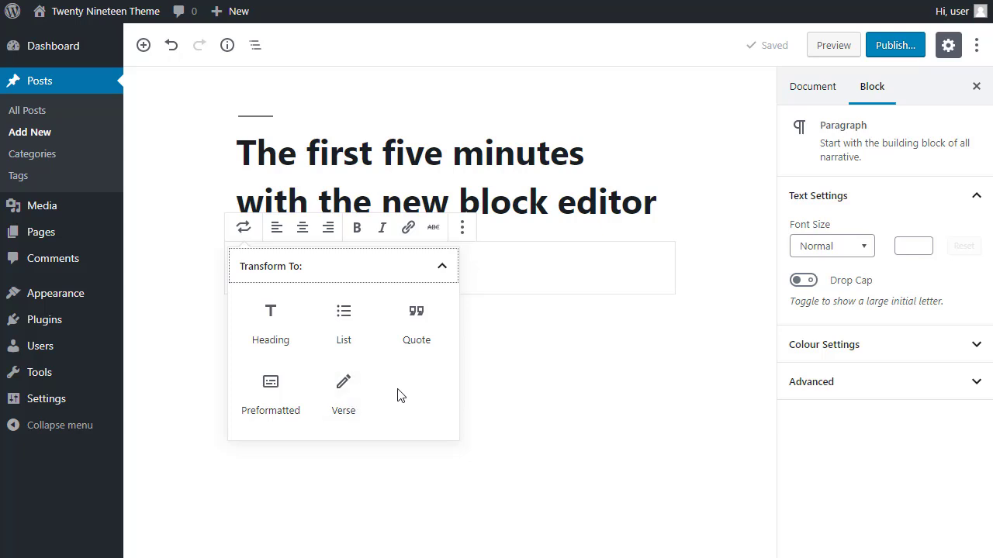
click(572, 243)
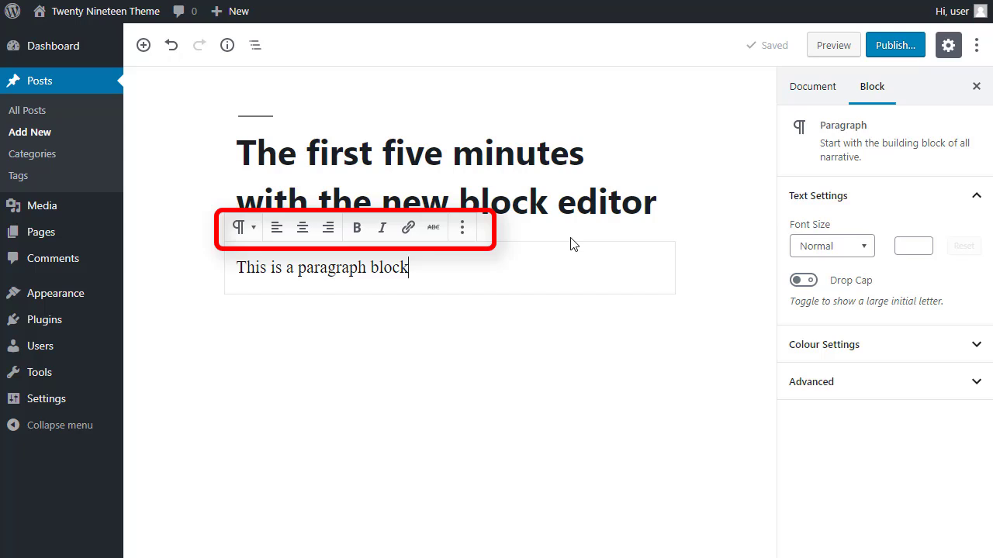
- Centre-align the paragraph, then apply and remove bold and italic so the text stays plain
click(303, 229)
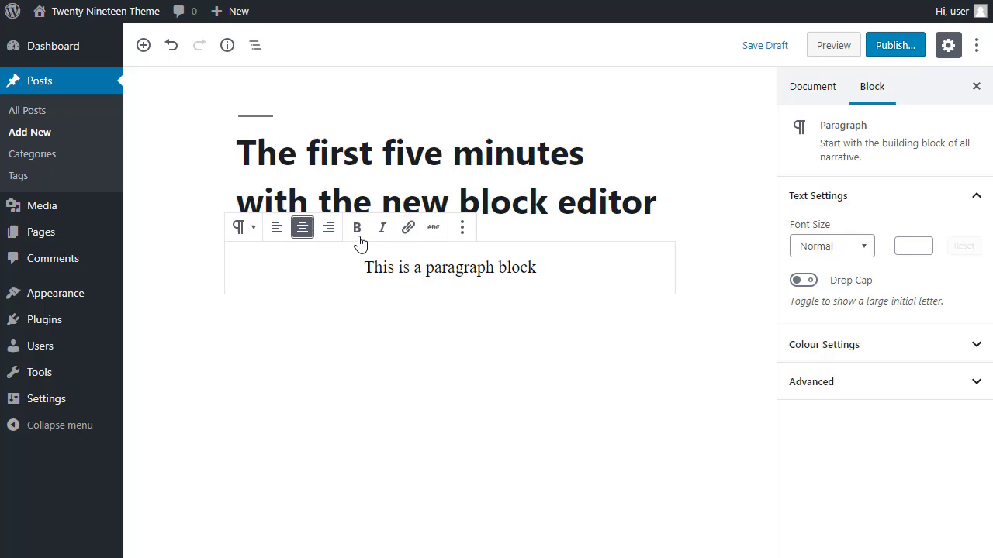
triple_click(415, 264)
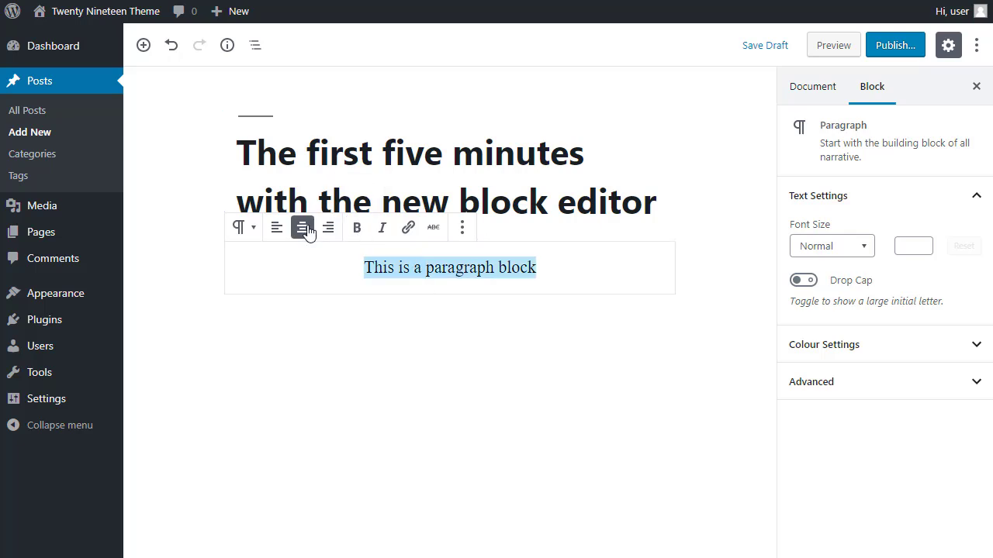
click(358, 229)
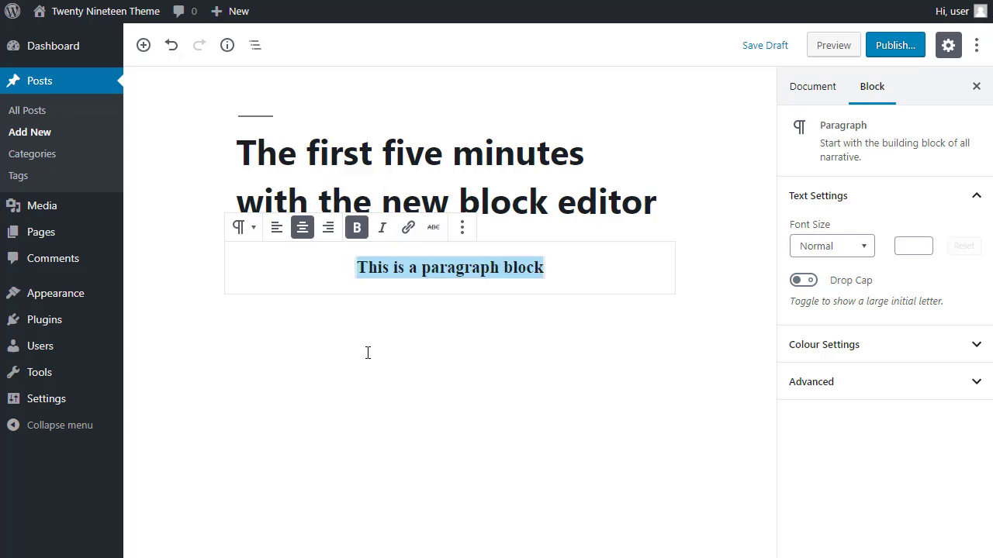
click(381, 229)
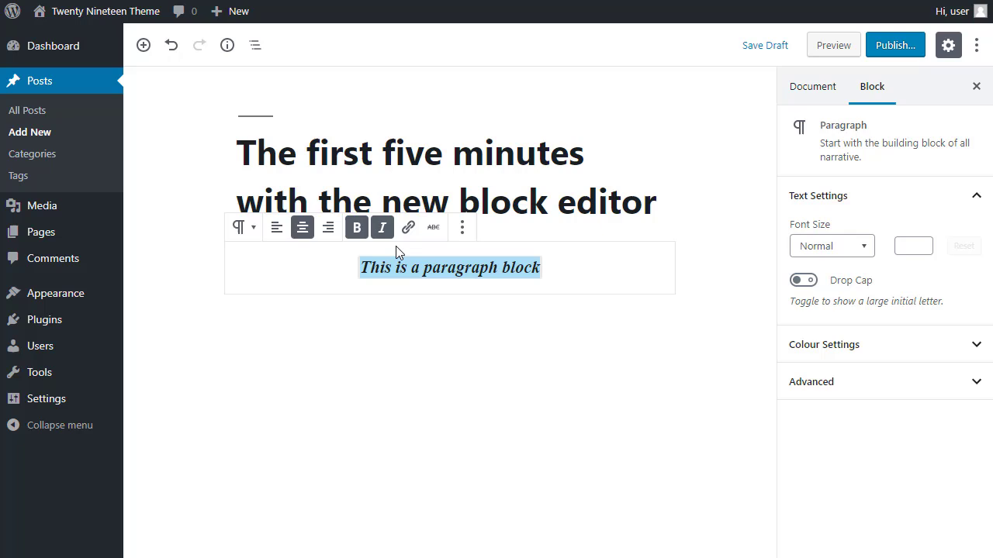
click(381, 229)
click(354, 230)
click(416, 375)
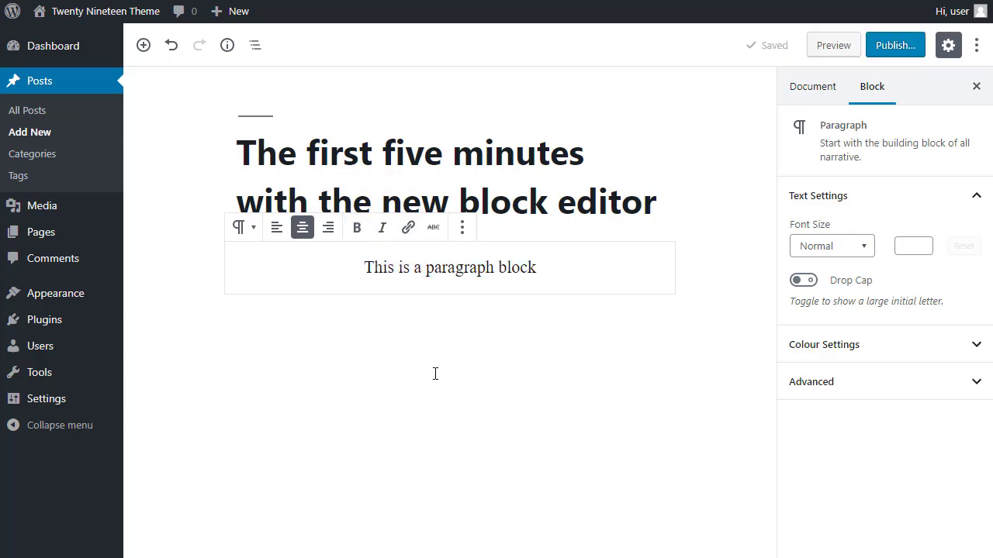
- Open the paragraph's More options menu, then close it to show the Document settings (Public, Immediately)
click(463, 229)
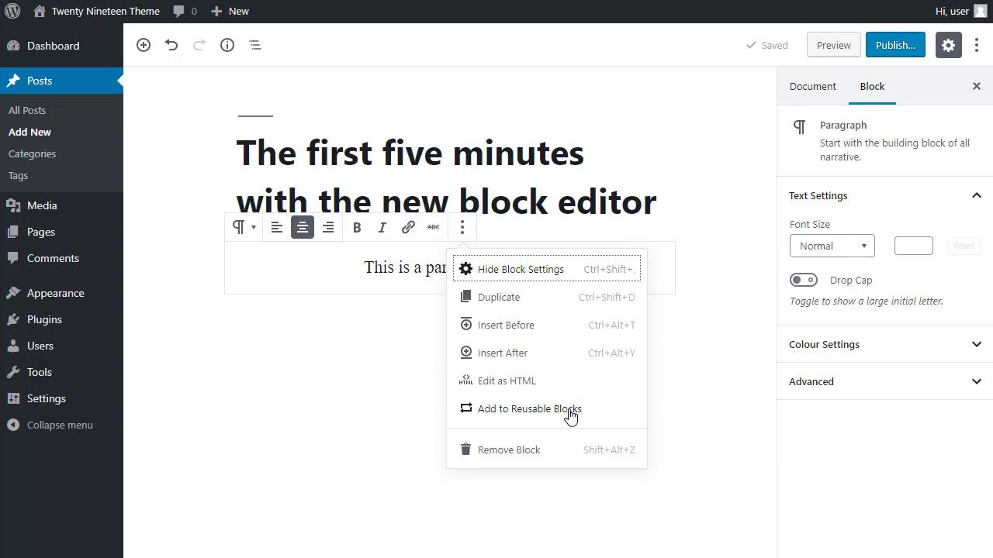
click(706, 391)
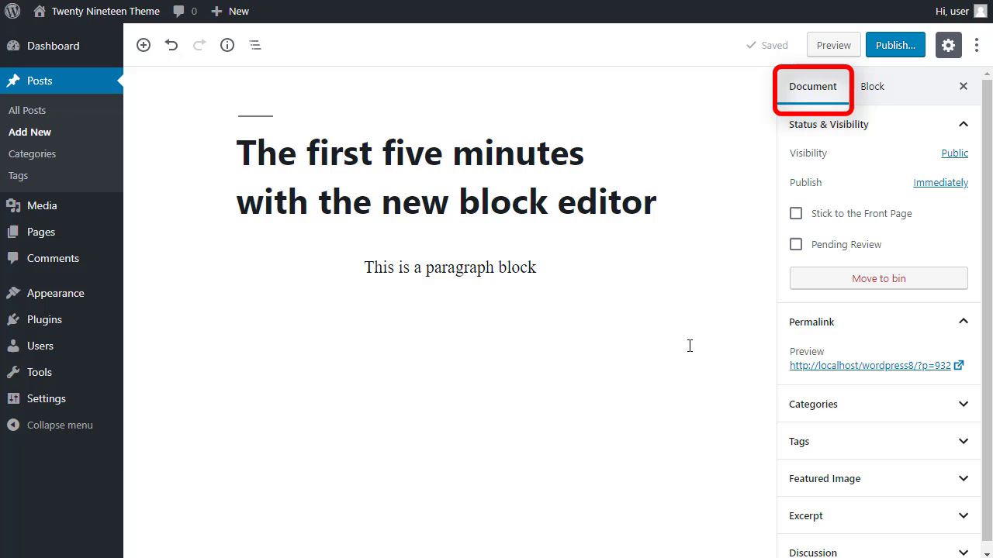
- Switch between the Block and Document sidebar tabs, expand and collapse Featured Image, then reselect the paragraph
click(874, 87)
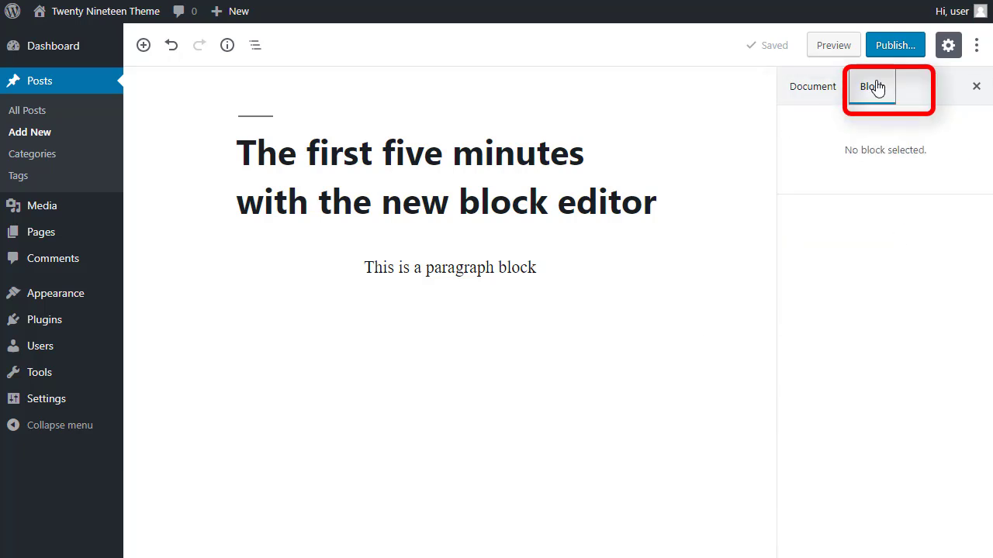
click(476, 266)
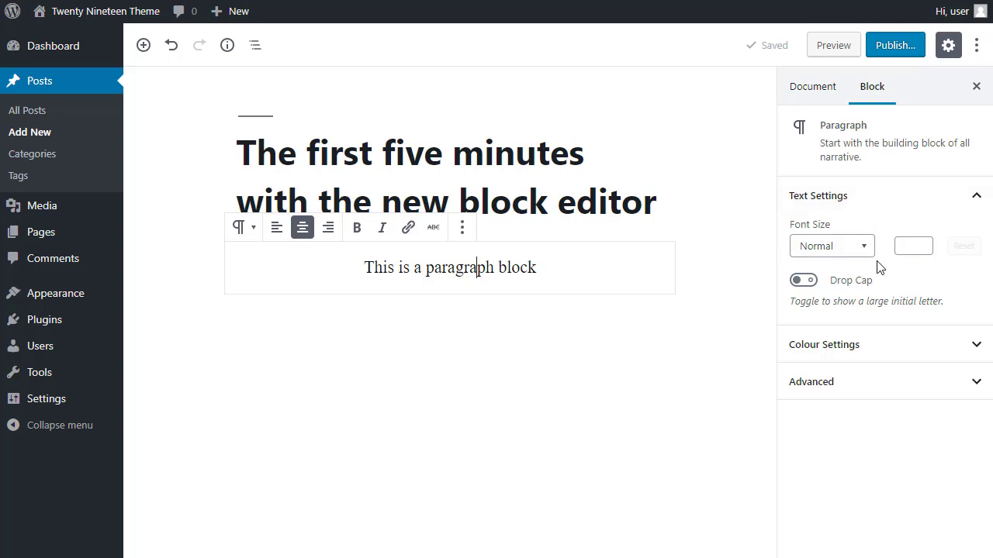
click(824, 87)
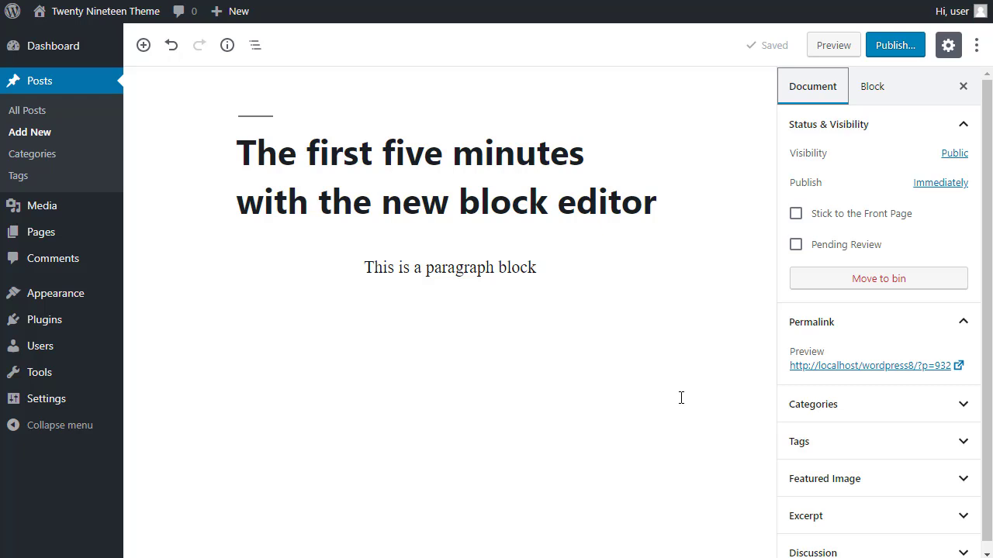
click(823, 479)
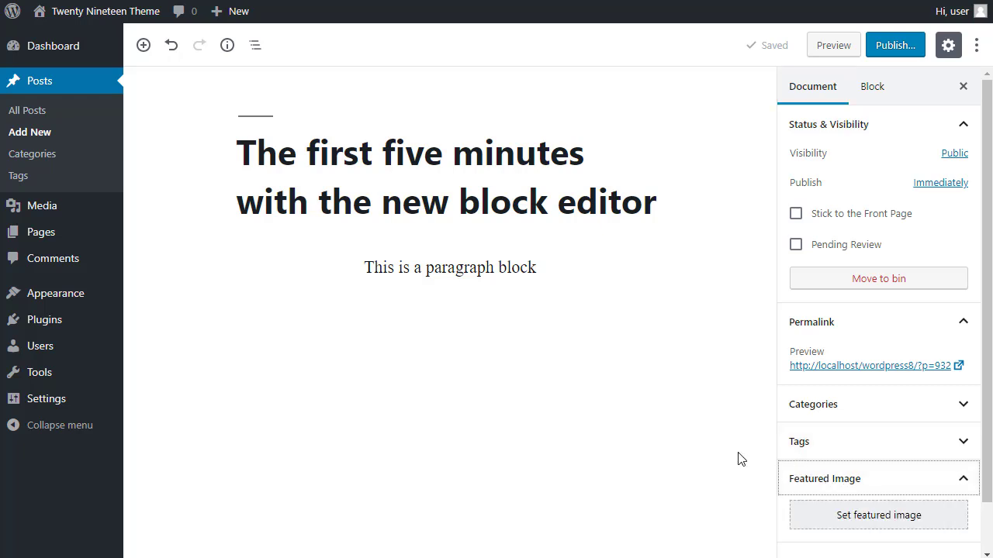
scroll(857, 445, down, 2)
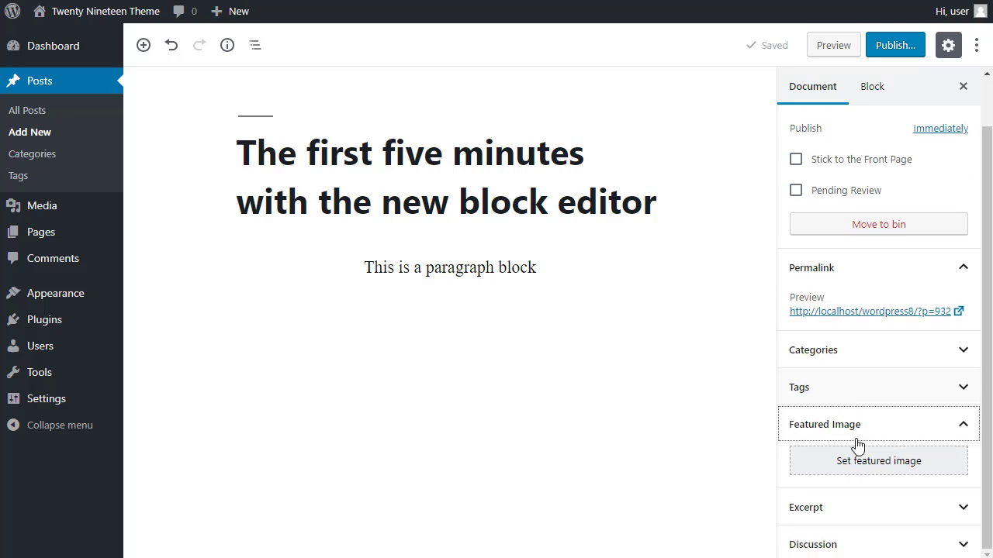
scroll(857, 446, up, 2)
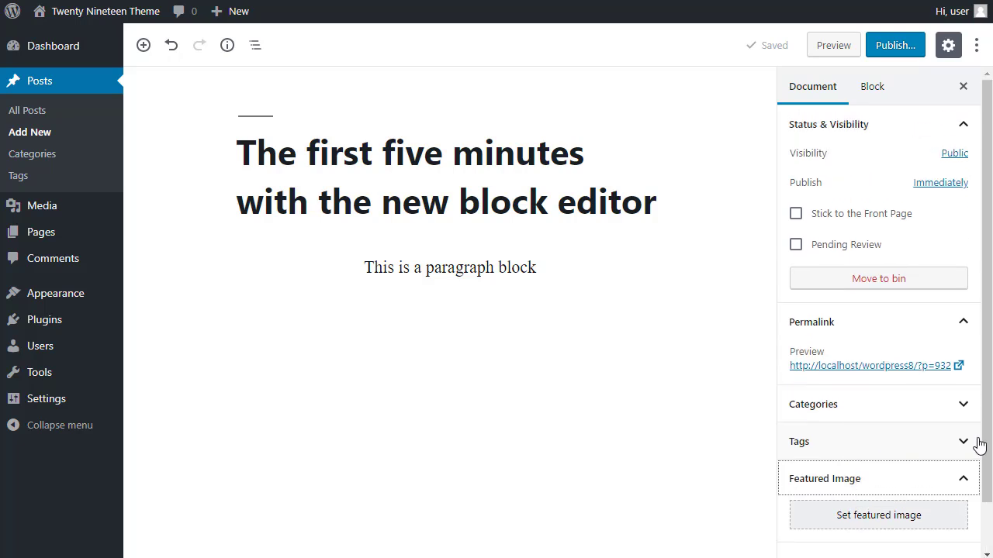
click(961, 479)
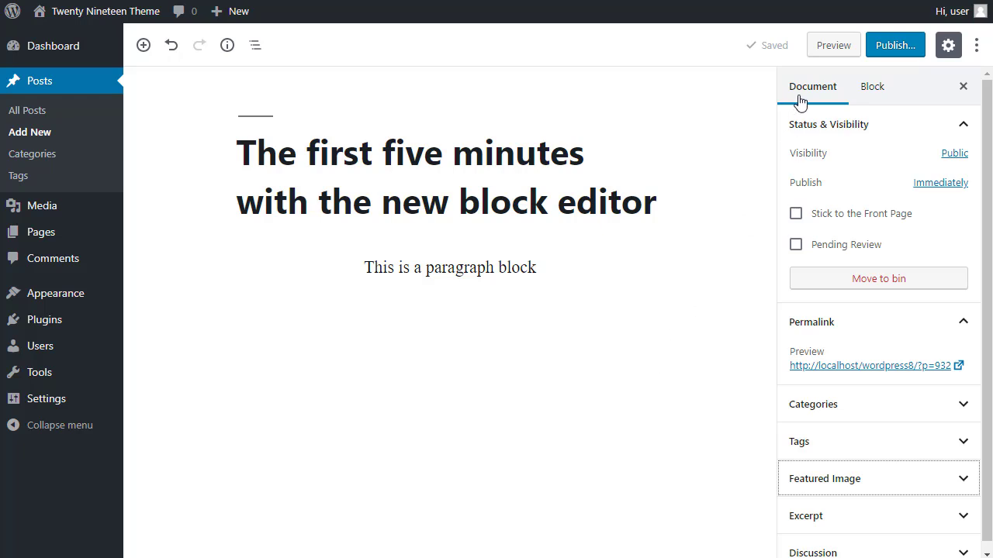
click(868, 97)
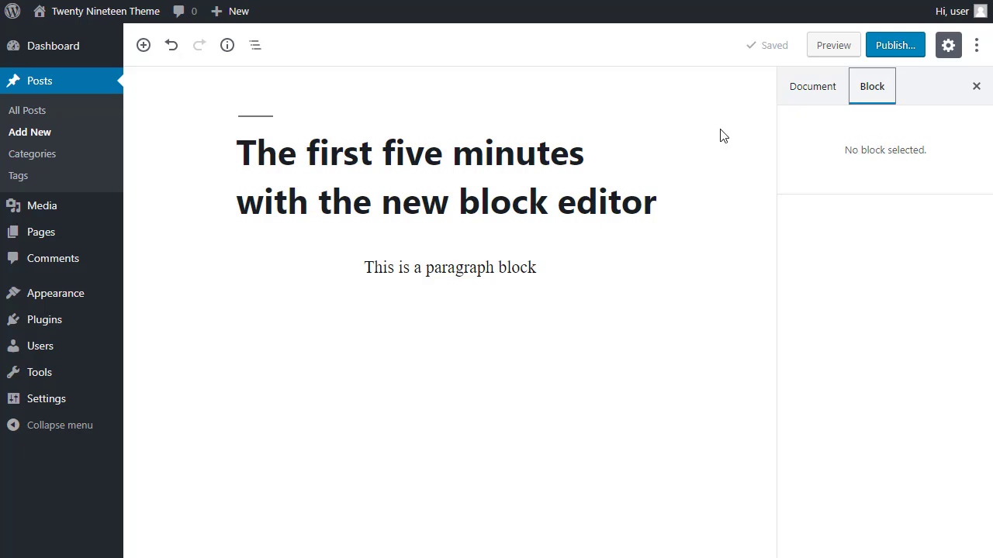
click(455, 268)
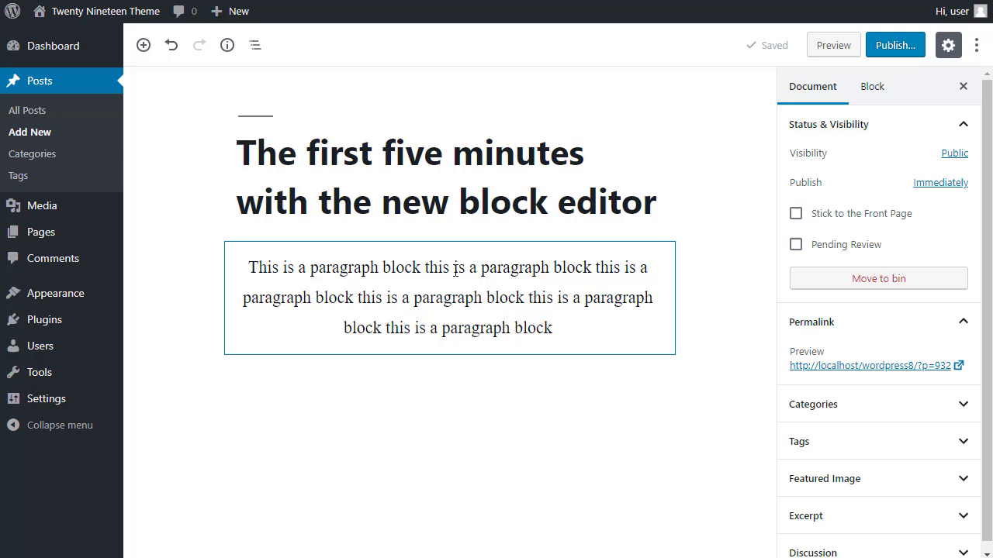
- Select all the paragraph text and change it from centred to left-aligned
click(454, 269)
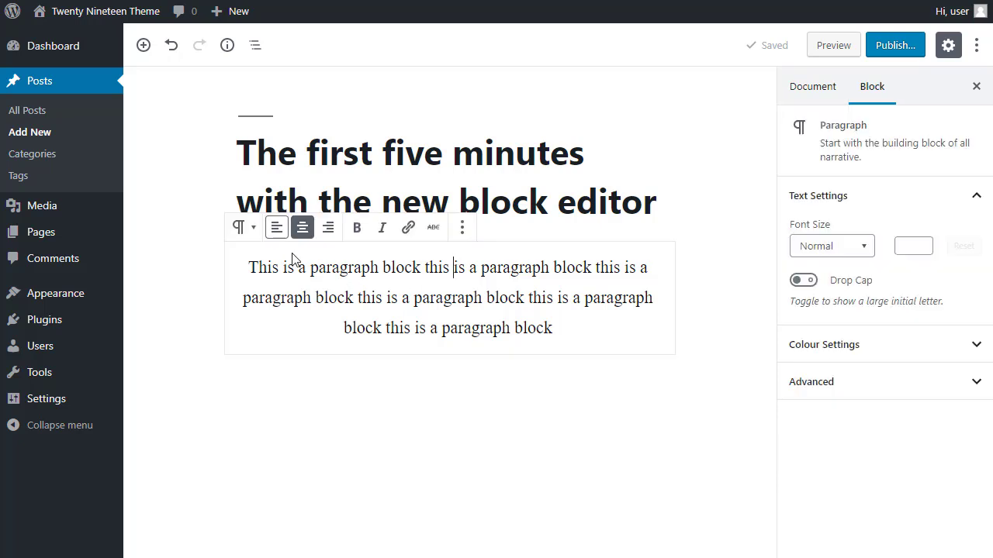
drag(557, 328, 247, 272)
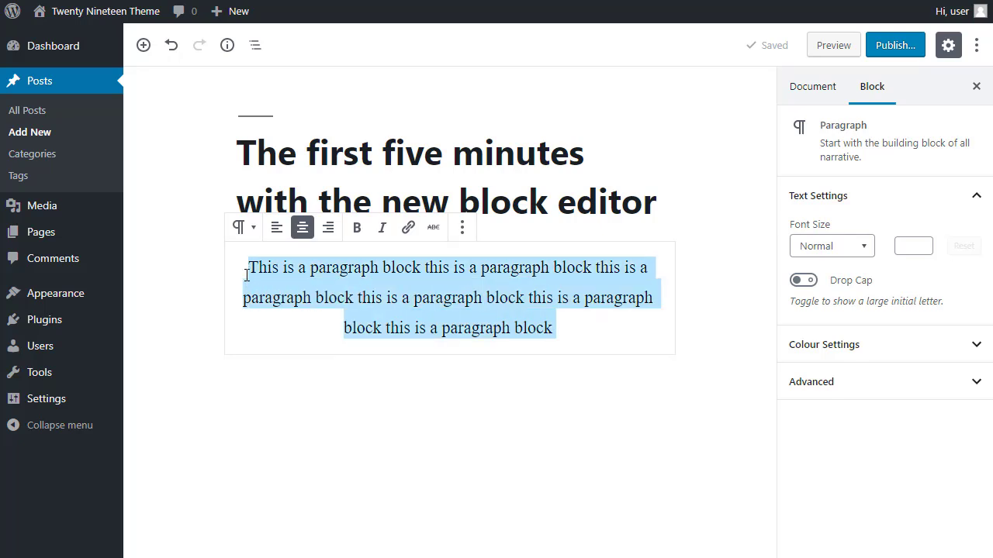
click(277, 229)
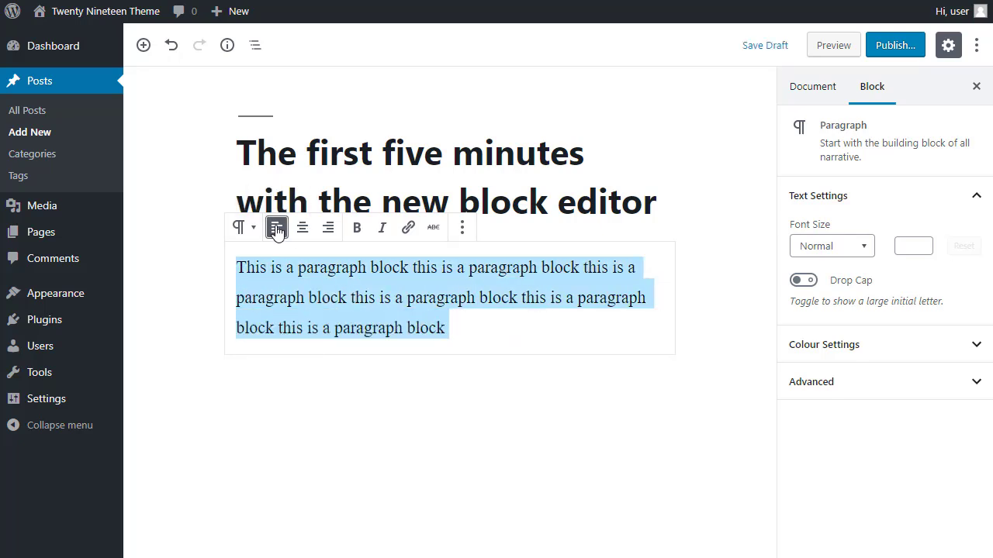
click(525, 411)
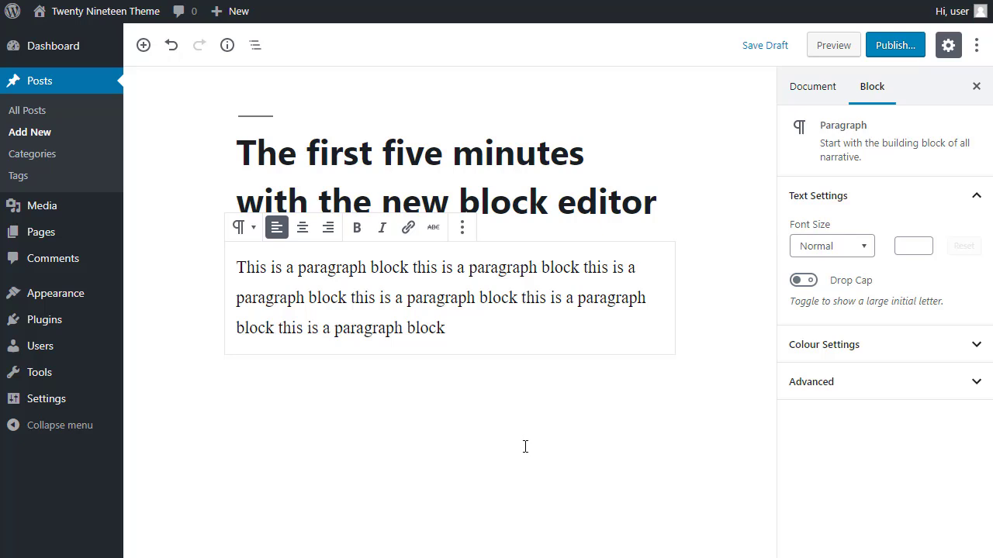
click(724, 112)
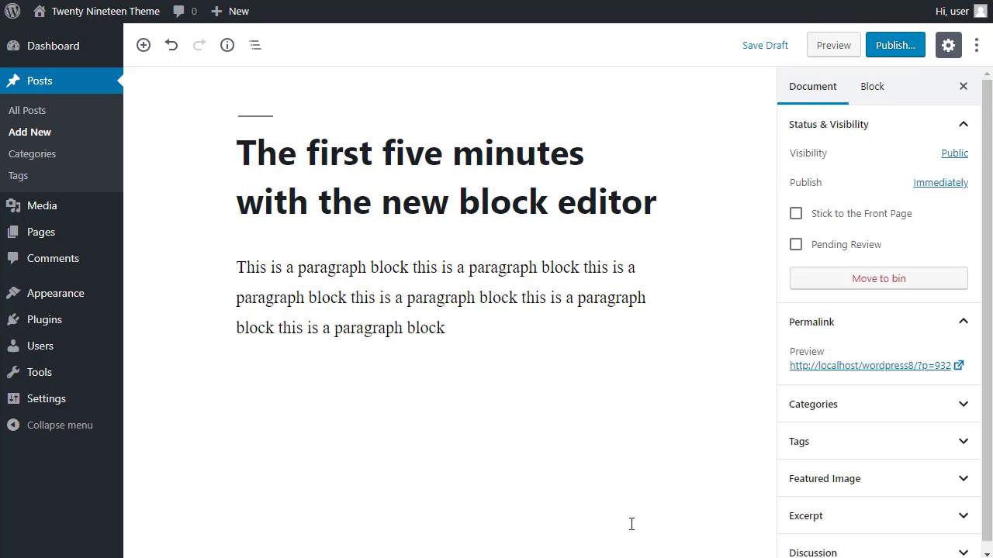
click(466, 306)
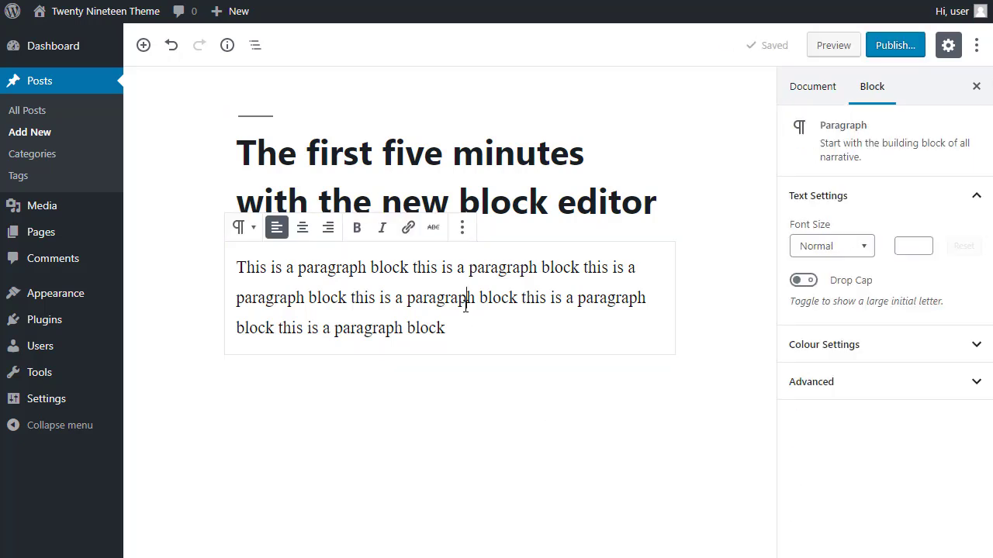
click(463, 229)
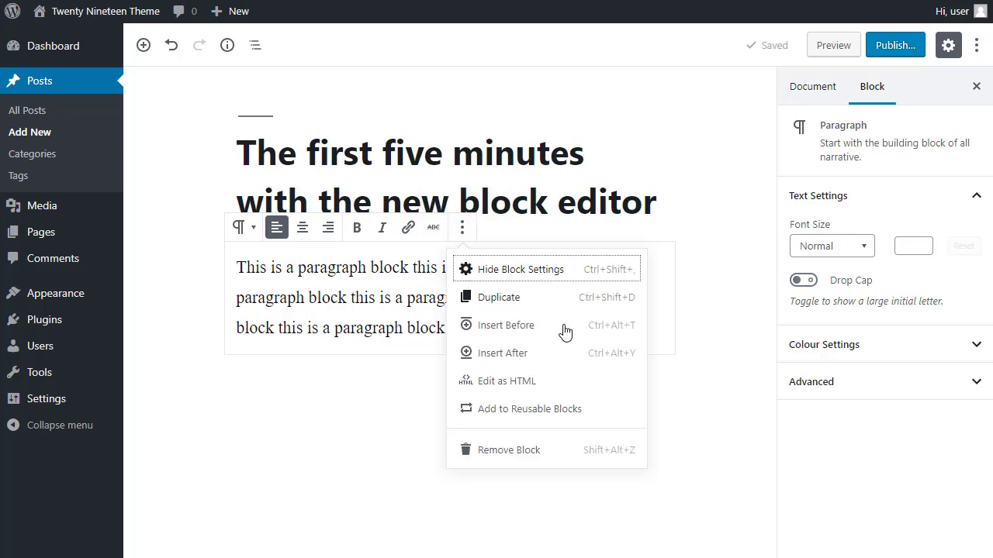
- Insert an empty block after the paragraph, typing and deleting a slash to close the block list
click(510, 354)
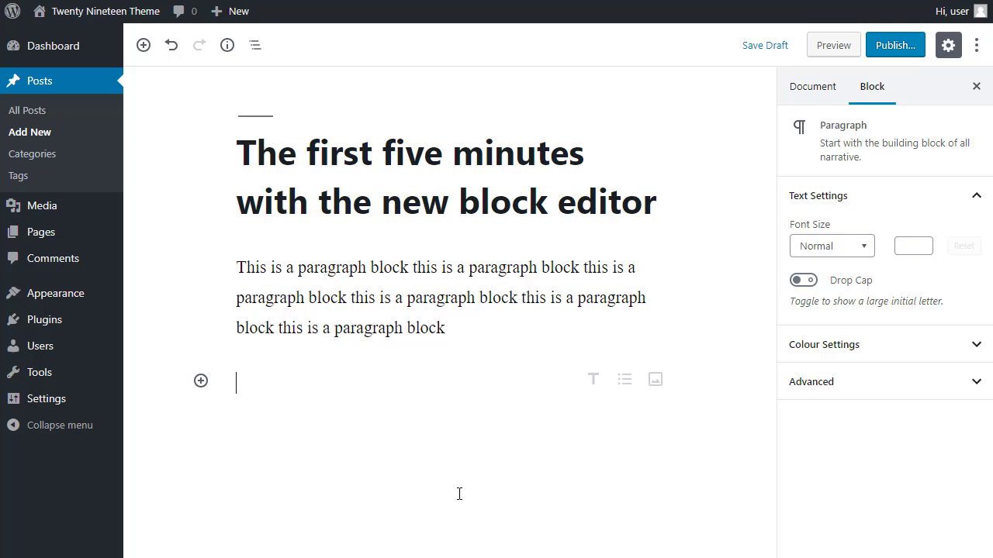
text(/)
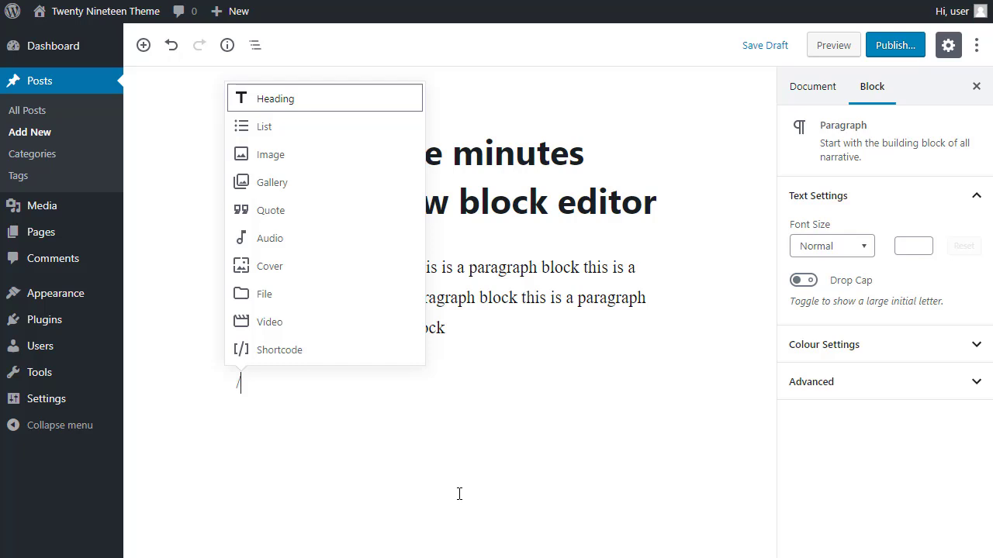
key(BackSpace)
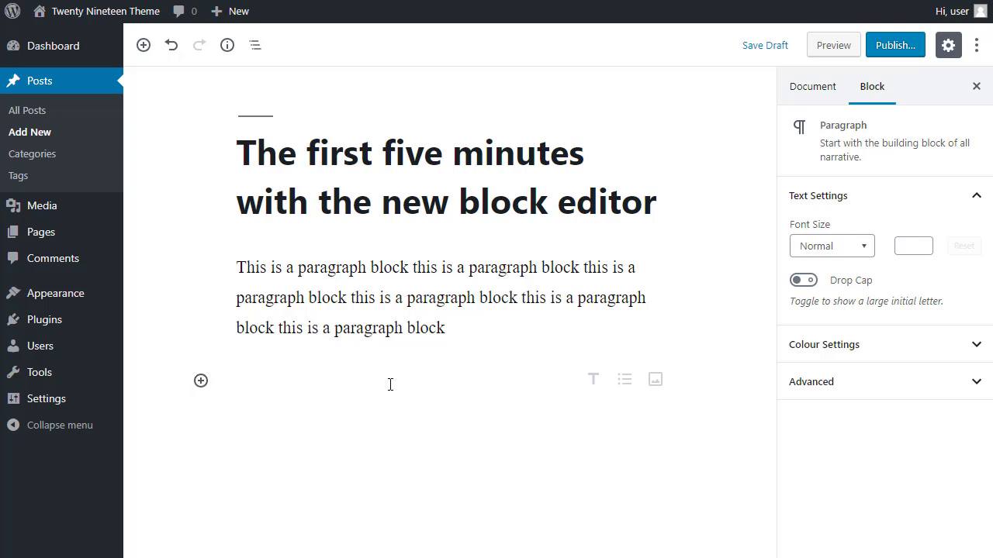
- Browse the block inserter's categories and add an Image block from Common Blocks below the paragraph
click(201, 383)
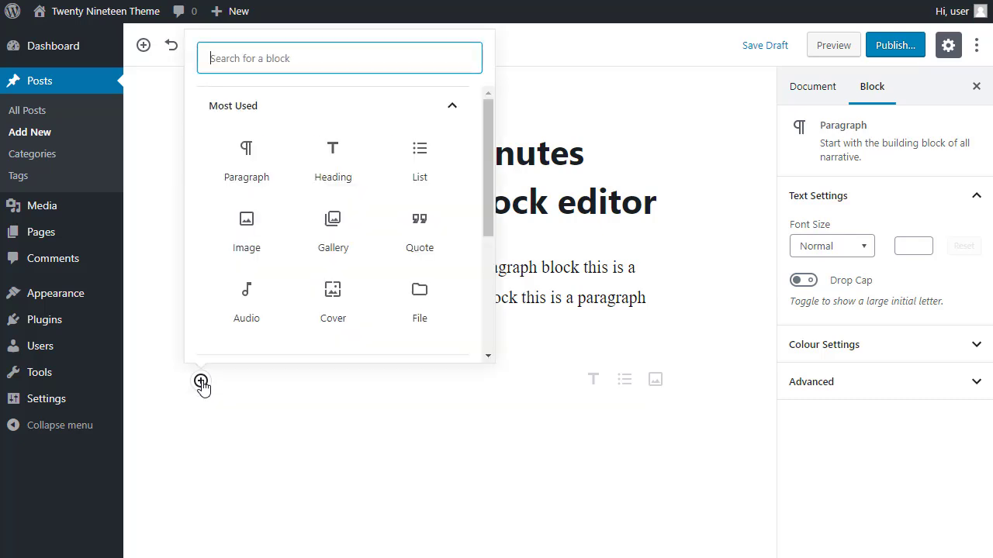
click(453, 110)
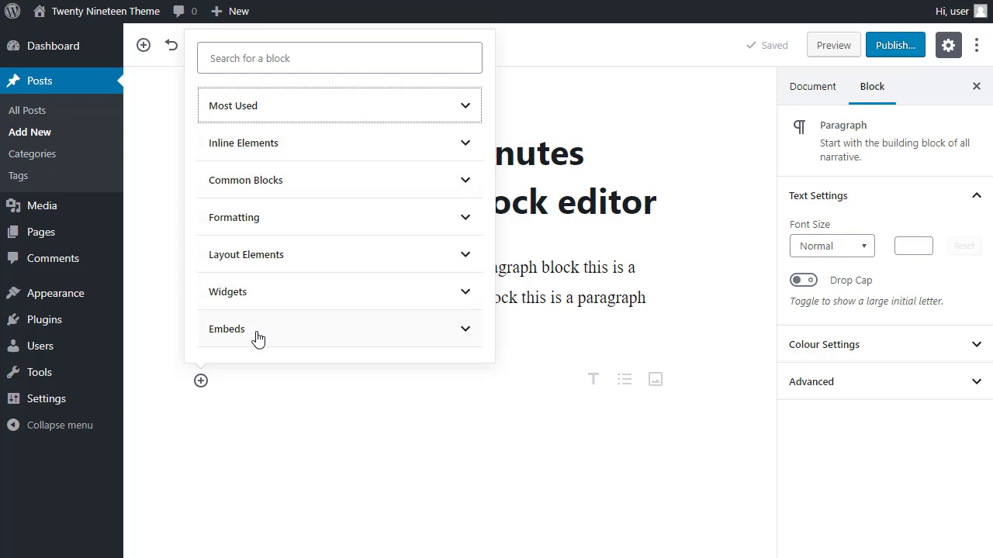
click(261, 145)
click(261, 145)
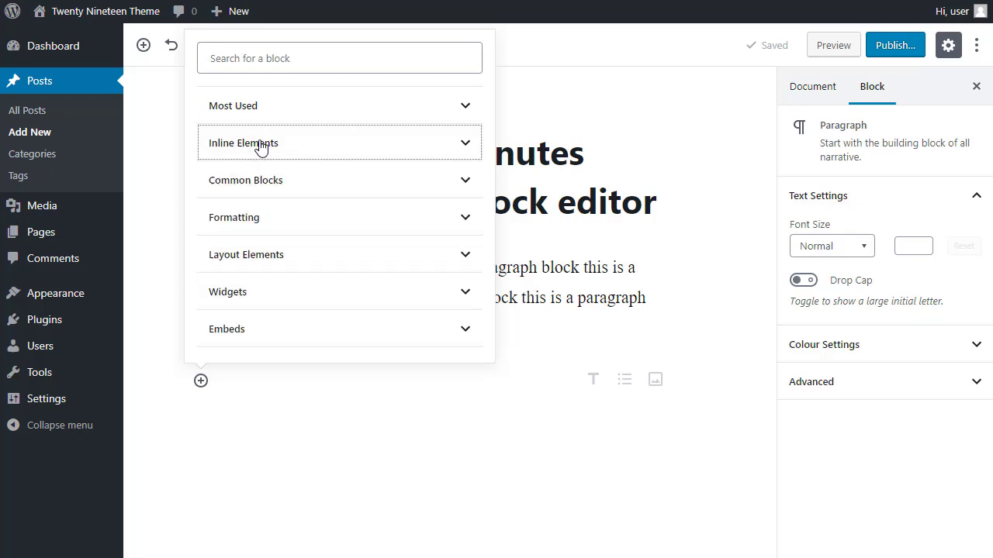
click(261, 190)
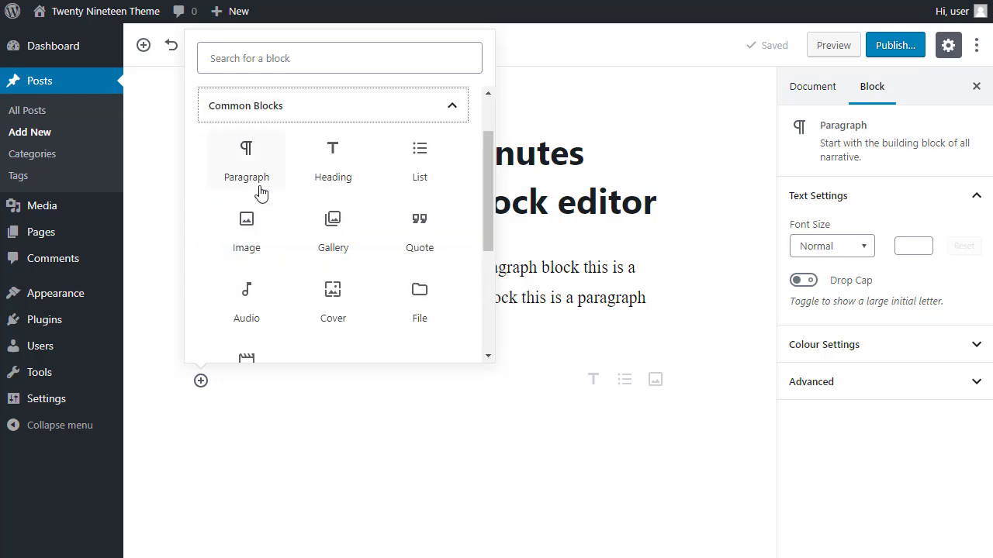
click(359, 103)
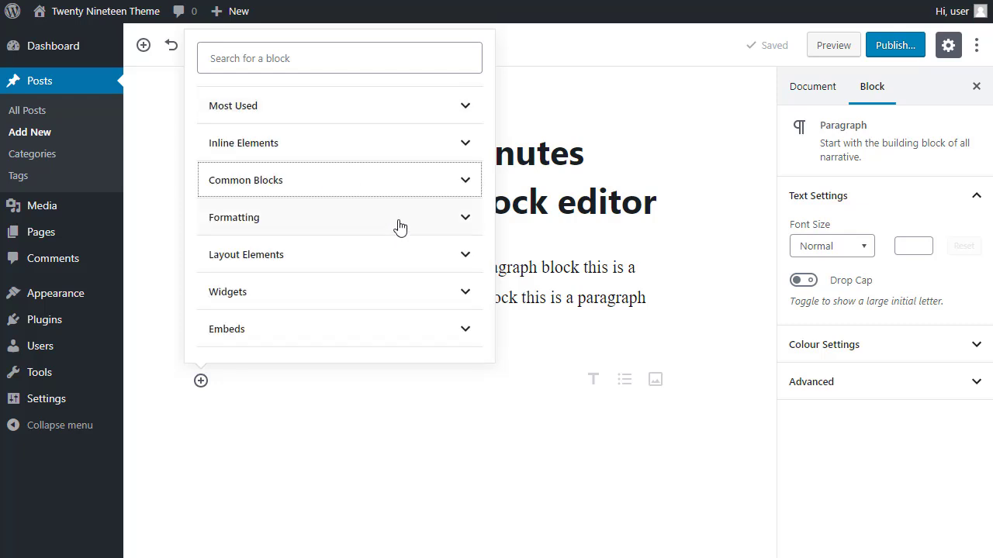
click(451, 182)
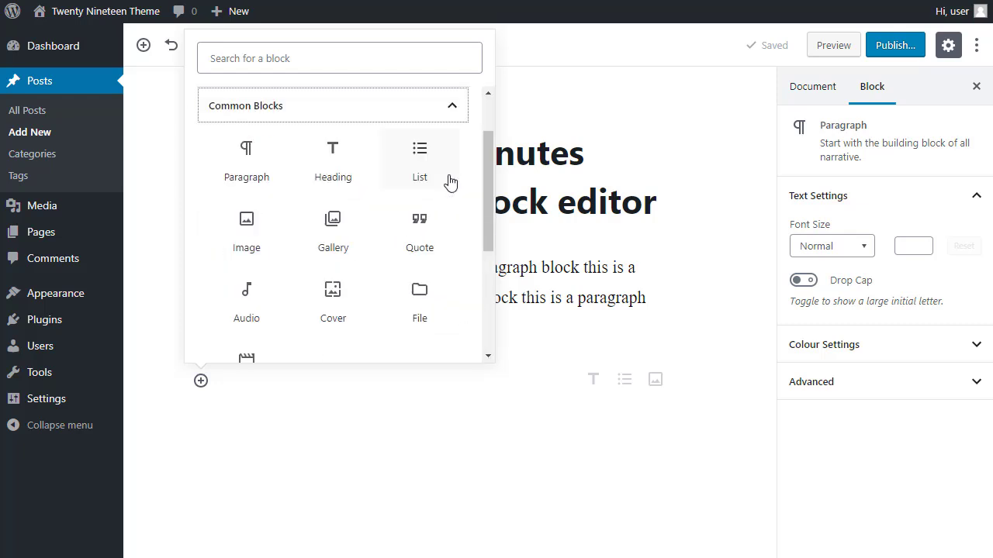
click(249, 218)
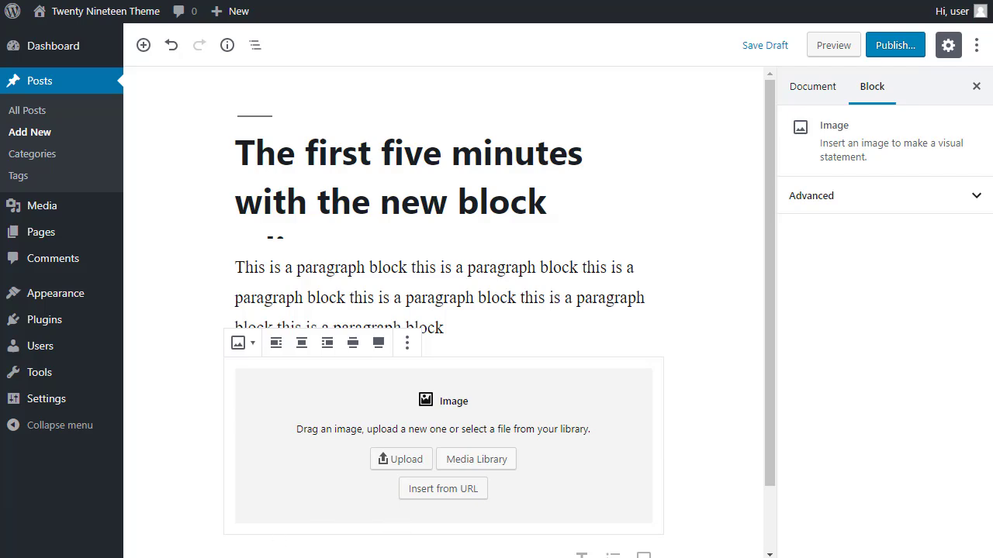
- Drop the puffin photo into the Image block, apply Full width alignment, then publish the post
drag(77, 535, 369, 448)
scroll(703, 359, down, 2)
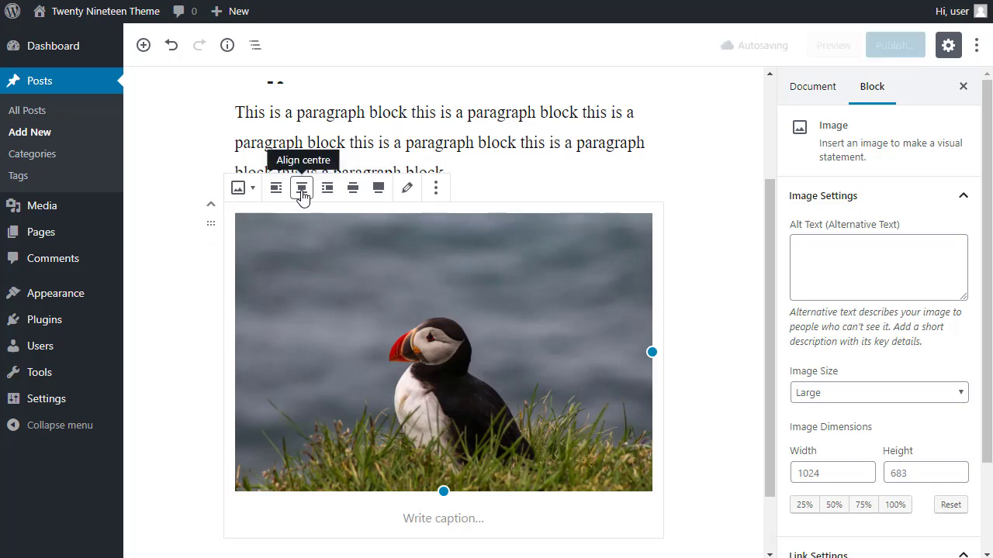
click(378, 188)
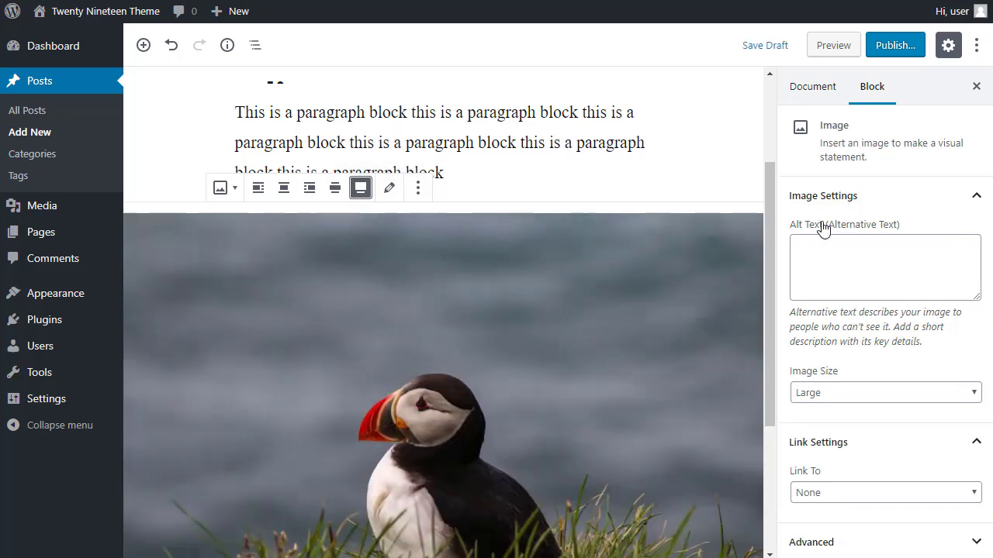
click(894, 46)
click(897, 45)
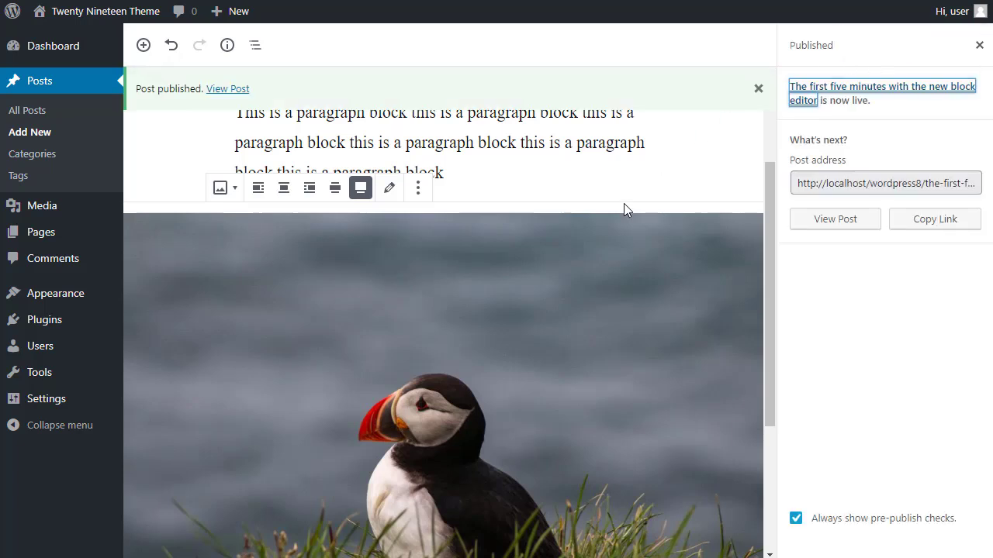
- View the live post and scroll through its title, left-aligned paragraph and full-width puffin photo
click(826, 220)
scroll(825, 230, down, 5)
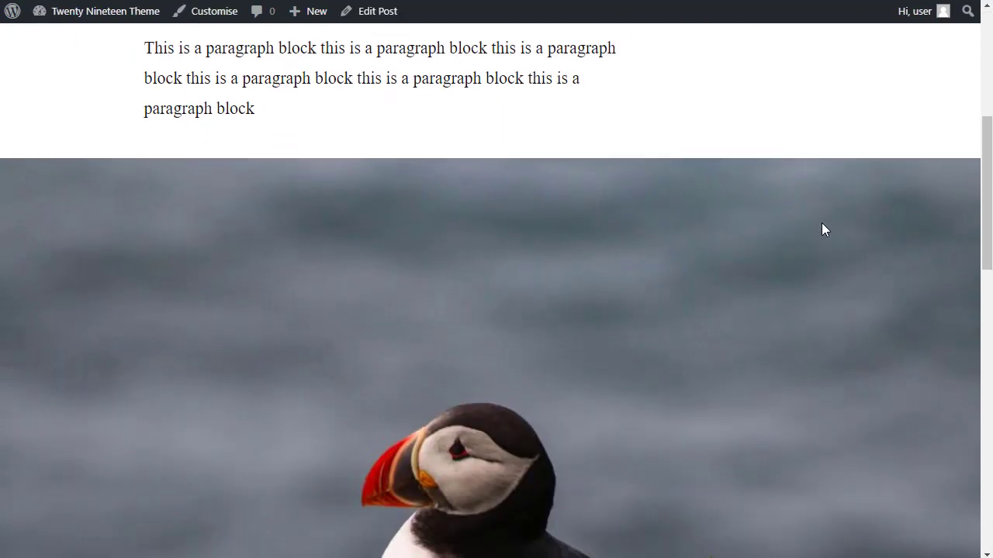
scroll(823, 225, down, 5)
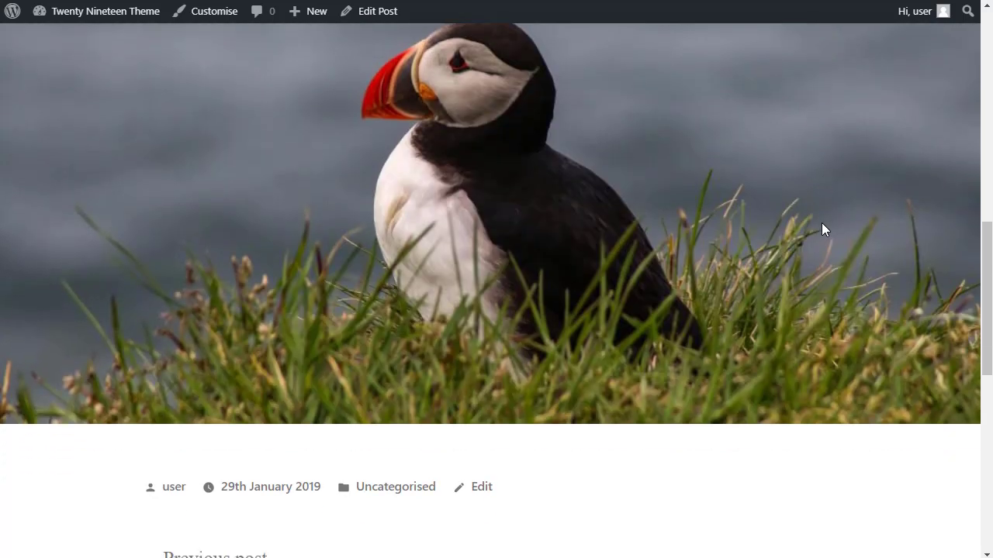
scroll(823, 229, up, 2)
scroll(823, 229, up, 6)
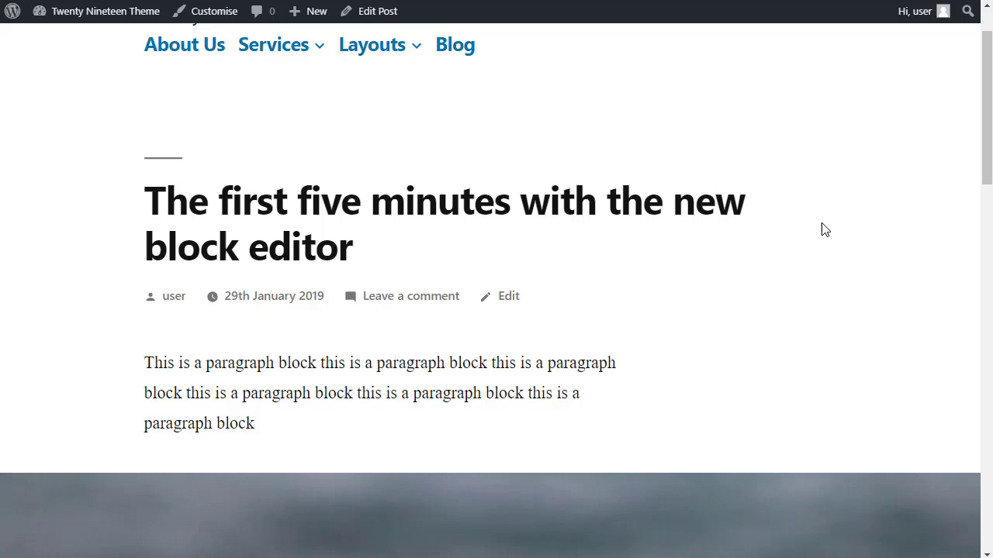
scroll(824, 230, up, 1)
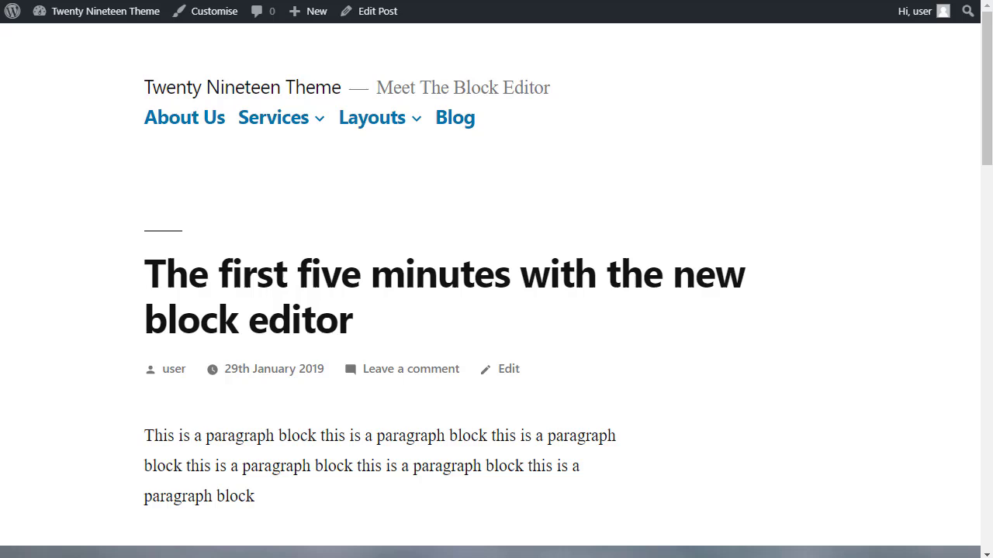
- Insert an empty block after the full-width puffin image using its More options menu
click(366, 14)
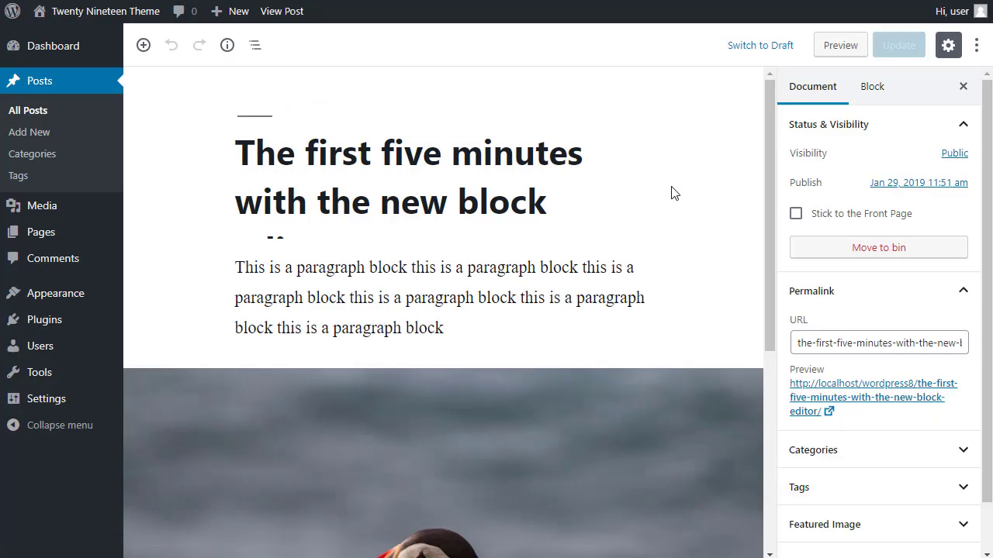
scroll(715, 235, down, 5)
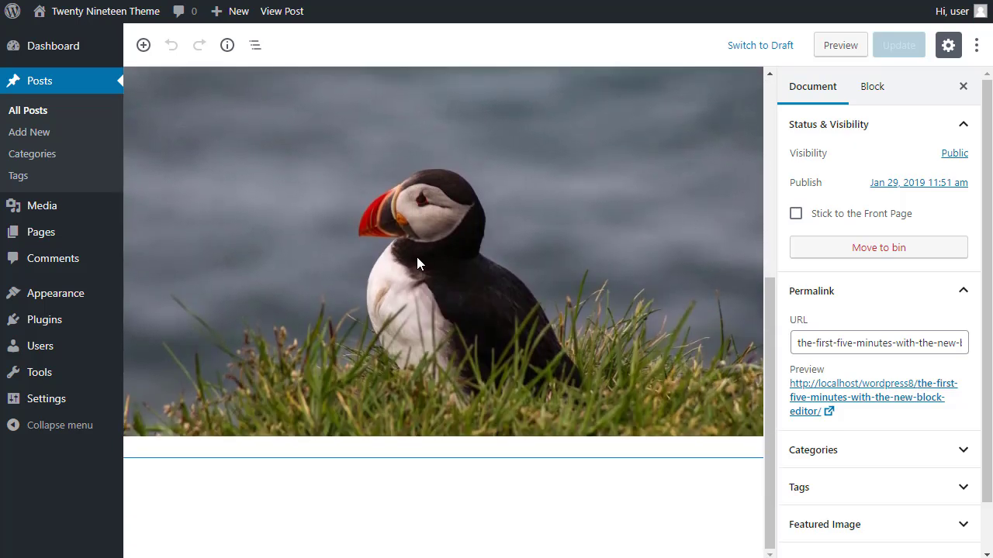
click(418, 265)
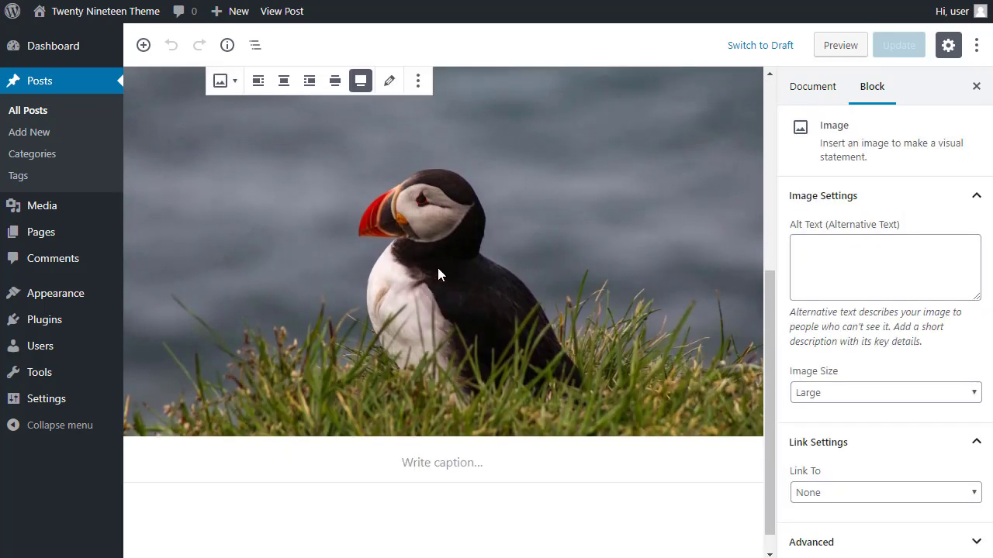
click(418, 84)
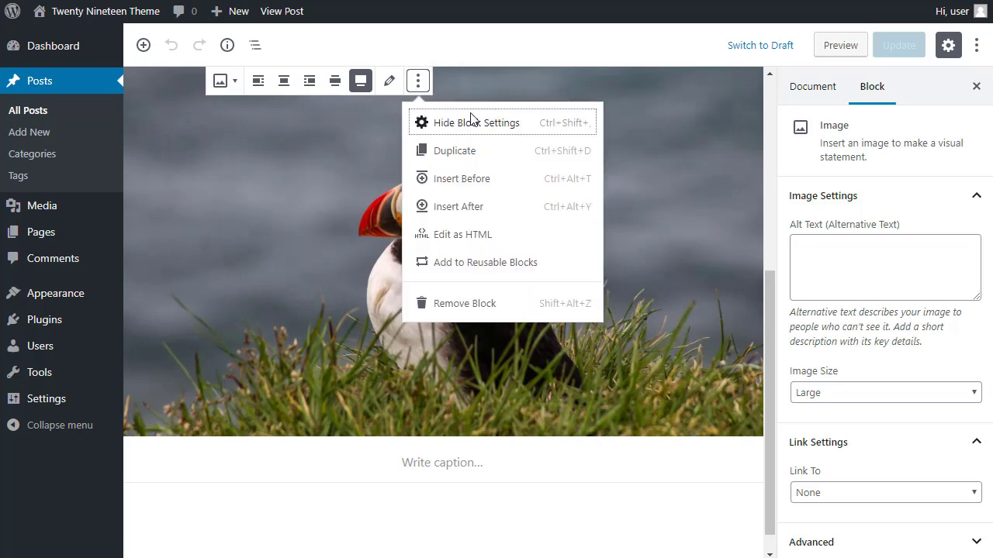
click(481, 208)
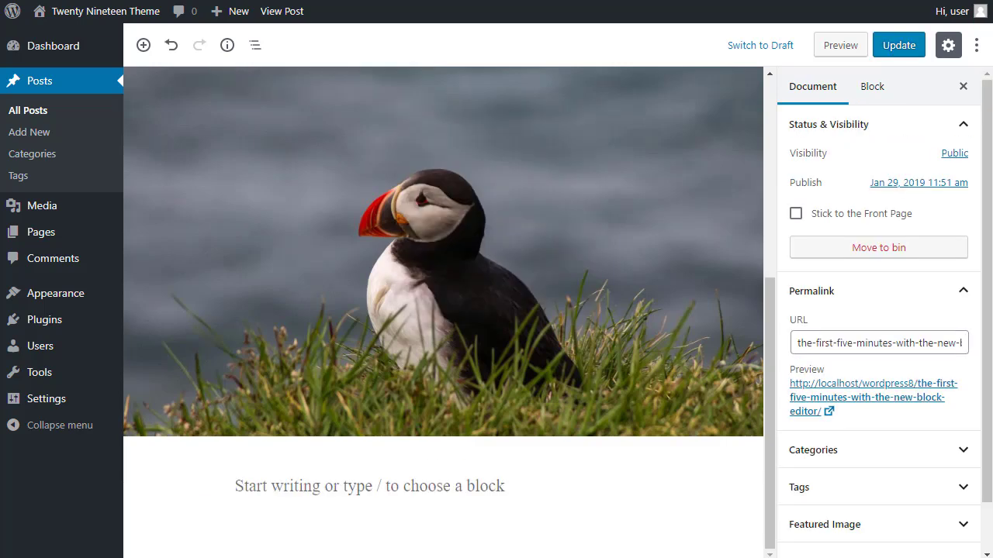
- Add a Pullquote block below the puffin image by searching 'pul' in the block inserter
click(261, 487)
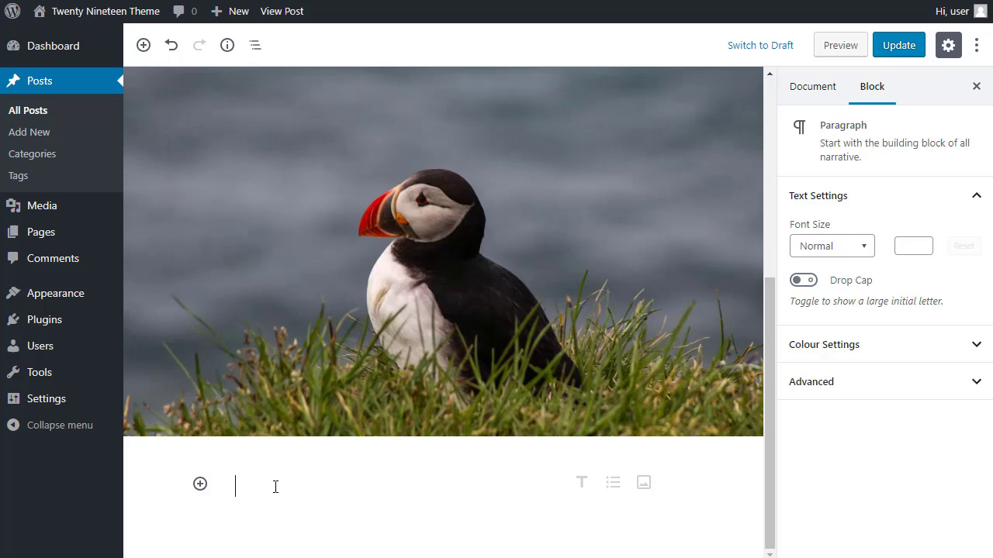
text(/)
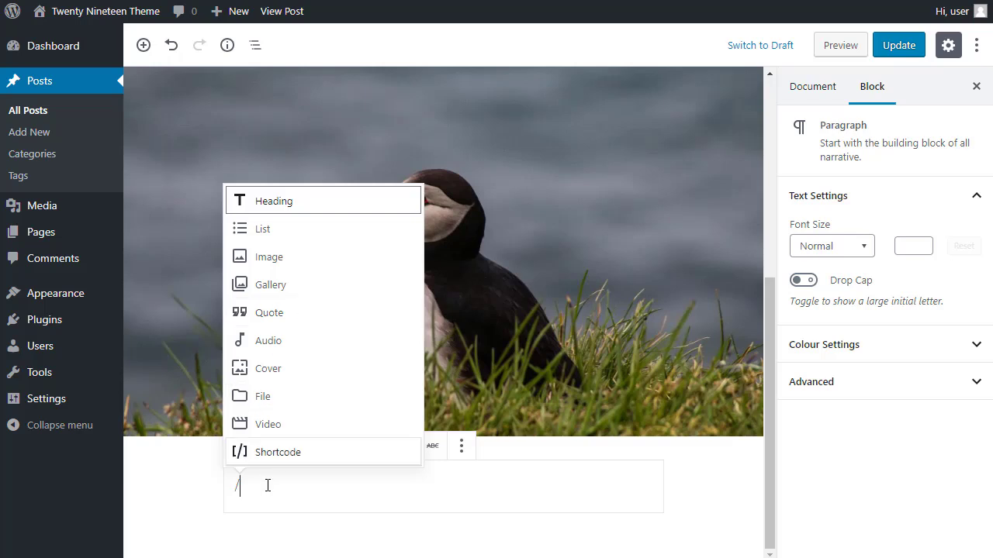
key(BackSpace)
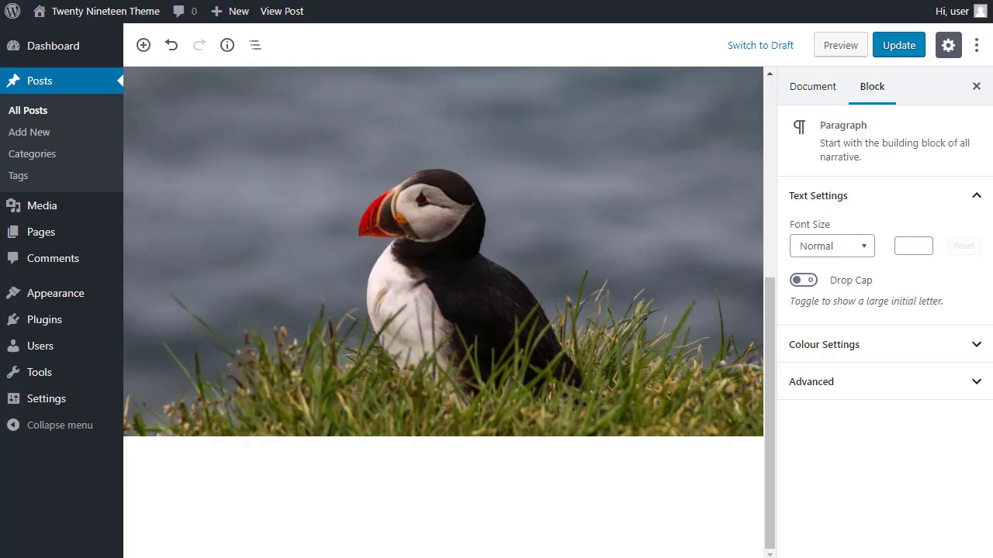
mouse_move(233, 514)
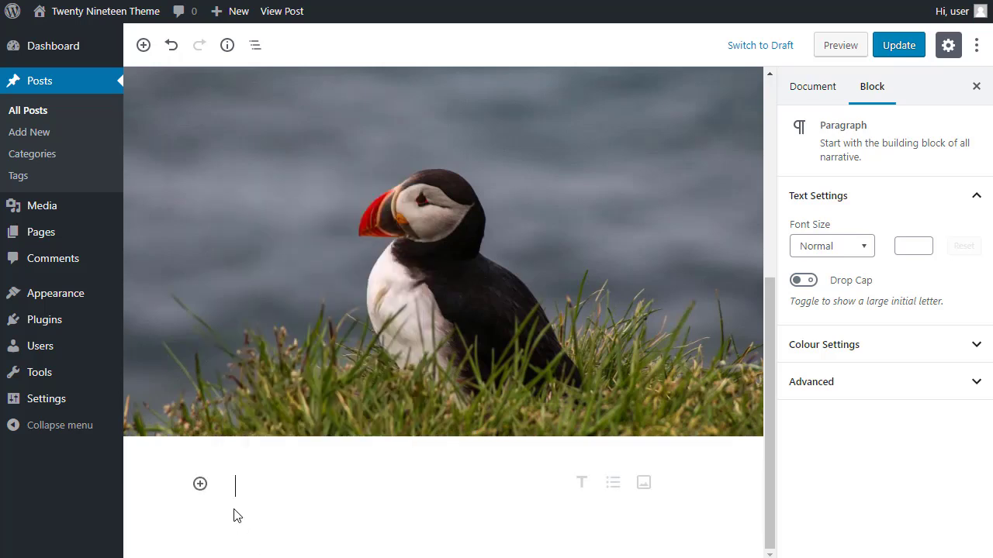
click(201, 485)
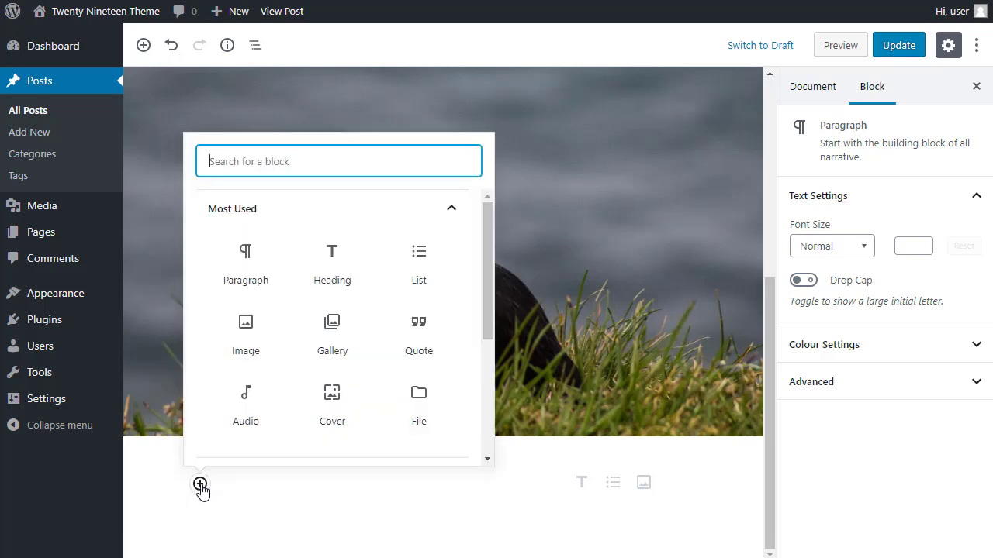
click(266, 220)
click(286, 158)
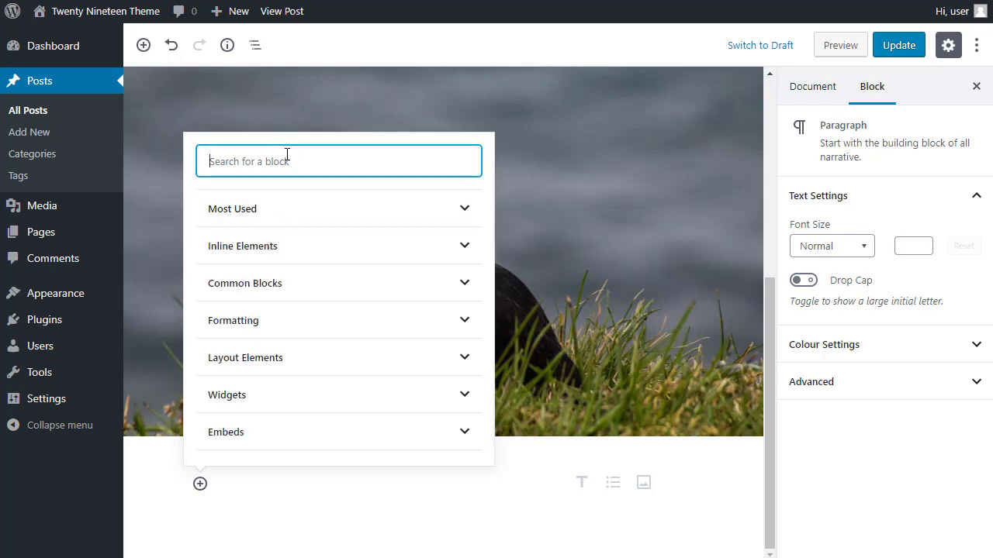
text(pul)
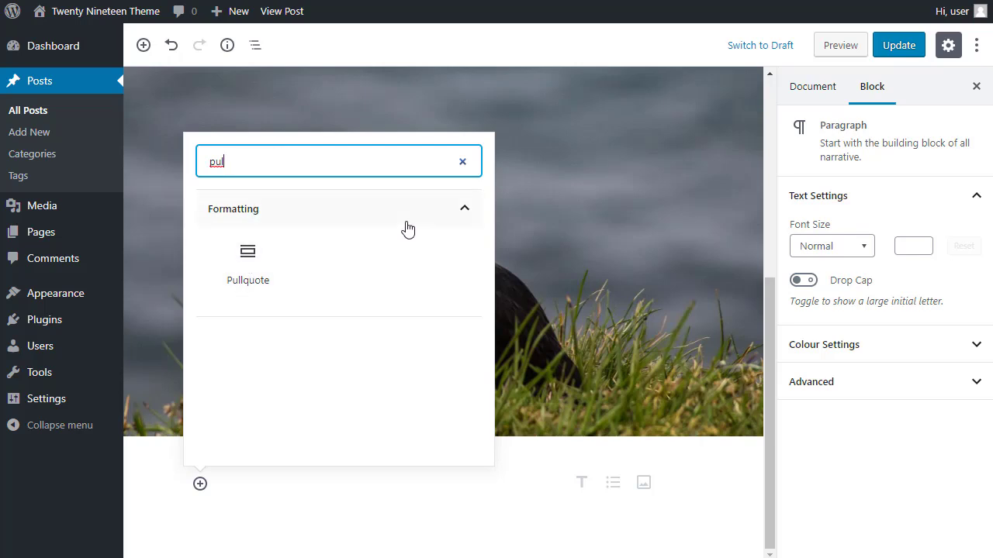
click(463, 209)
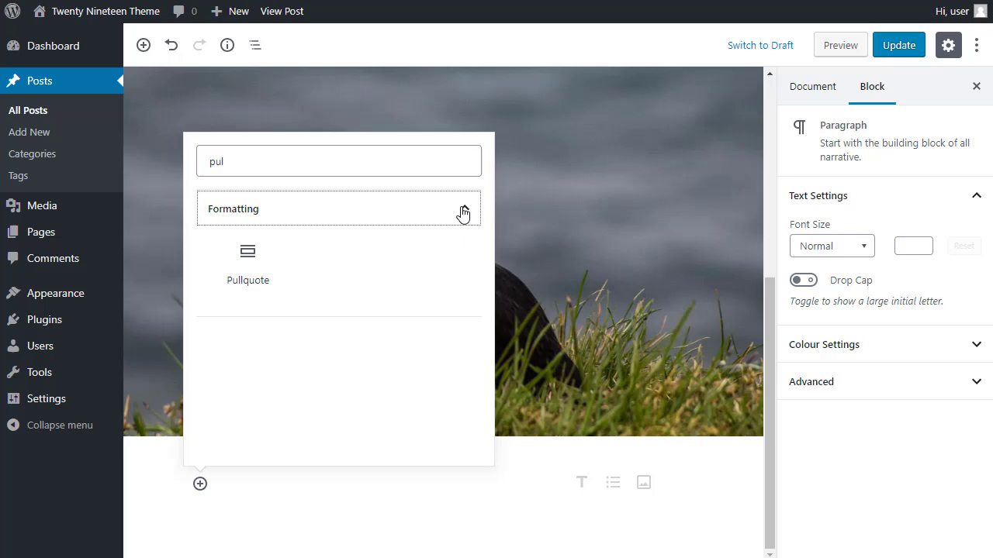
click(253, 258)
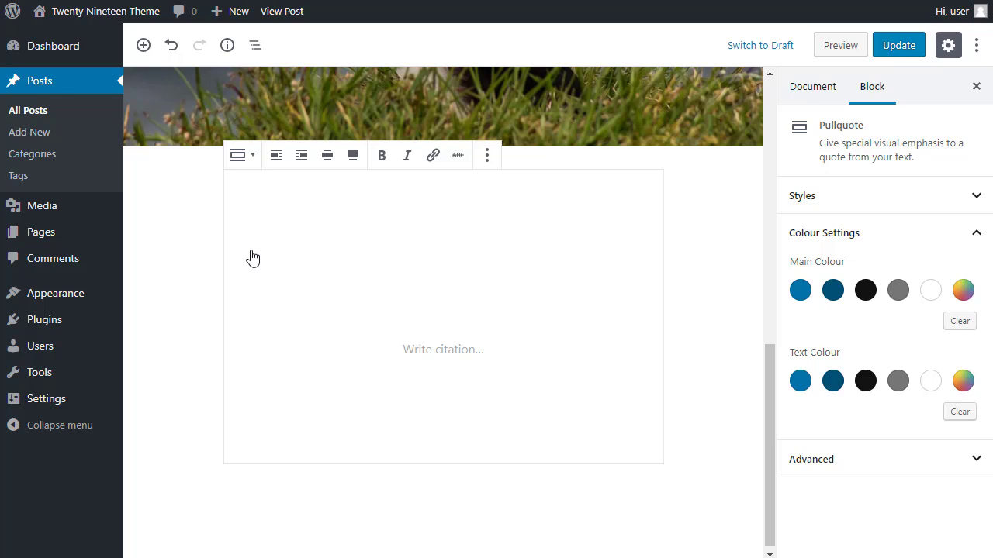
- Paste "Yippee it's Friday and that means it's fish for dinner" and add the seabird character citation
text(Yippee it's Friday and that means it's fish for dinner)
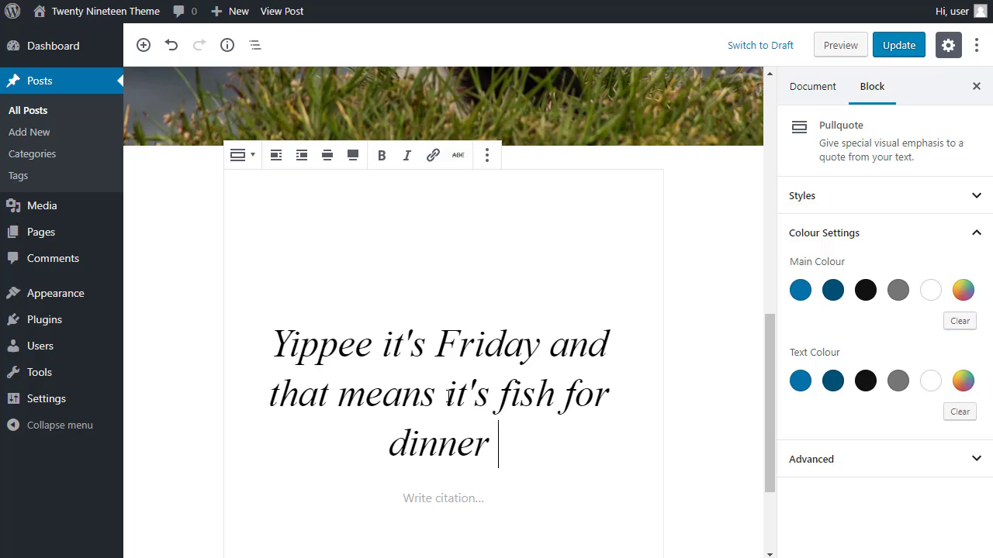
click(433, 502)
text(Sally )
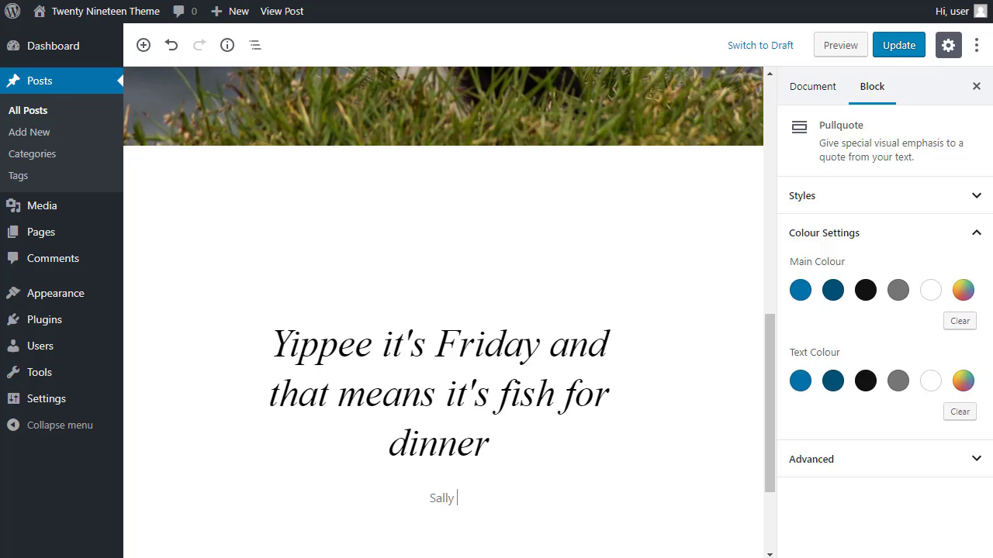
text(the Seabird)
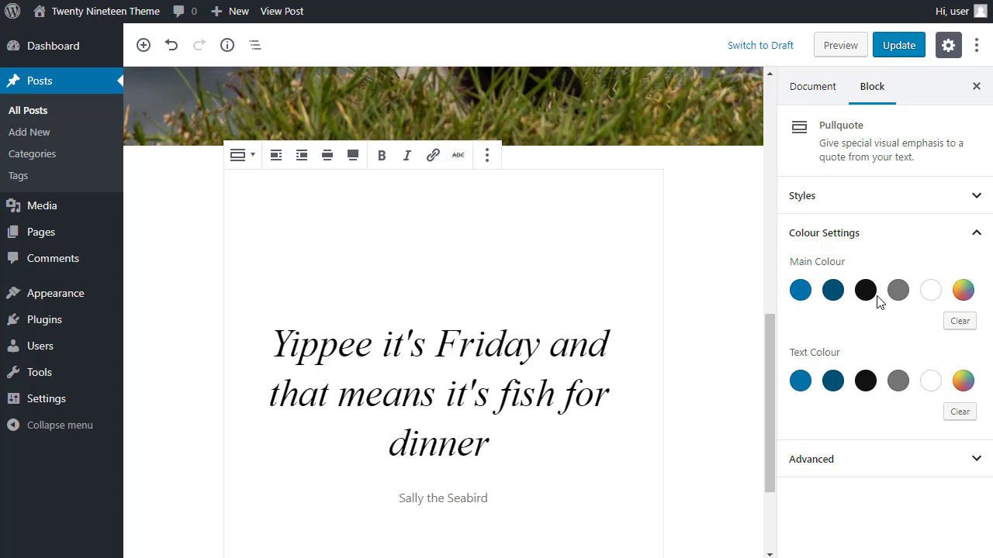
click(874, 202)
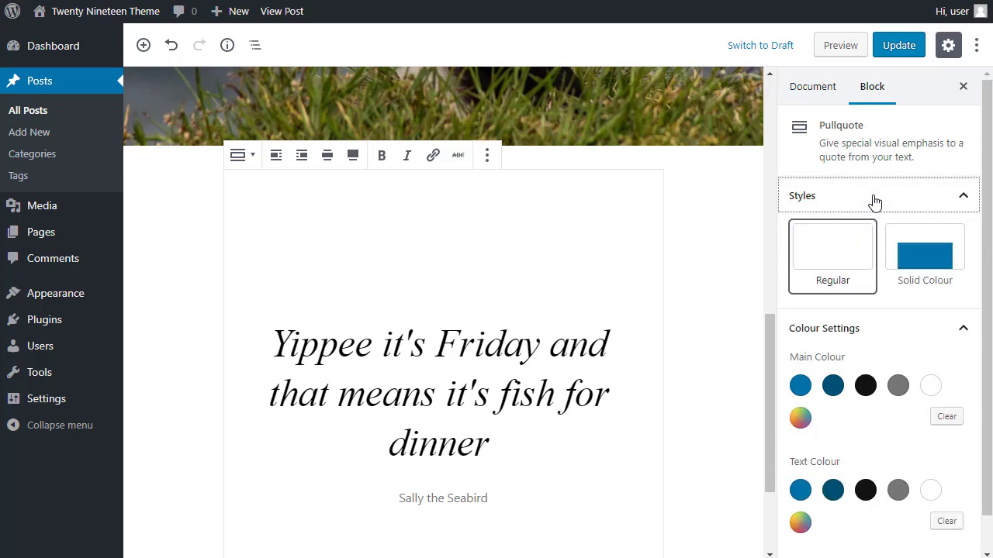
- Apply the Solid Colour style to the pullquote and set it to wide width
click(929, 256)
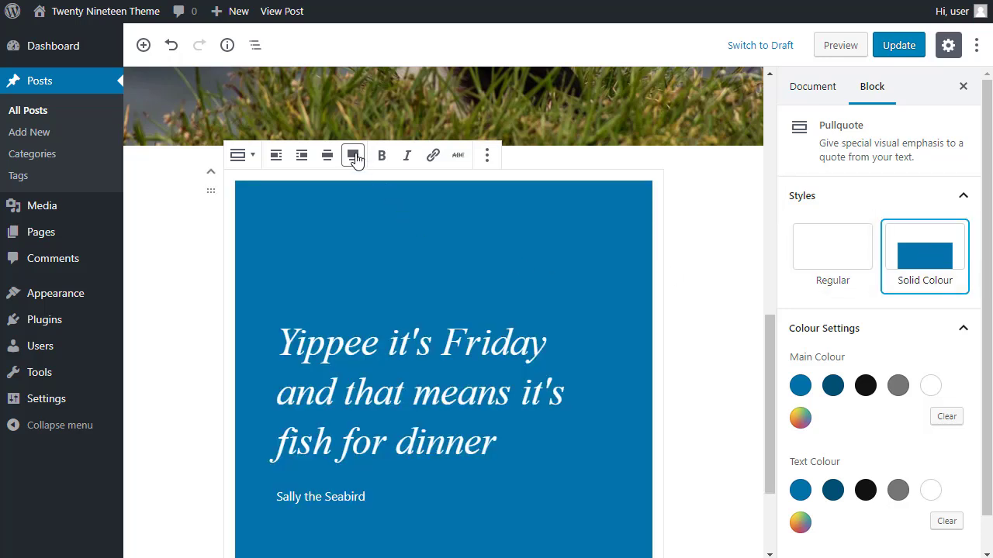
click(329, 156)
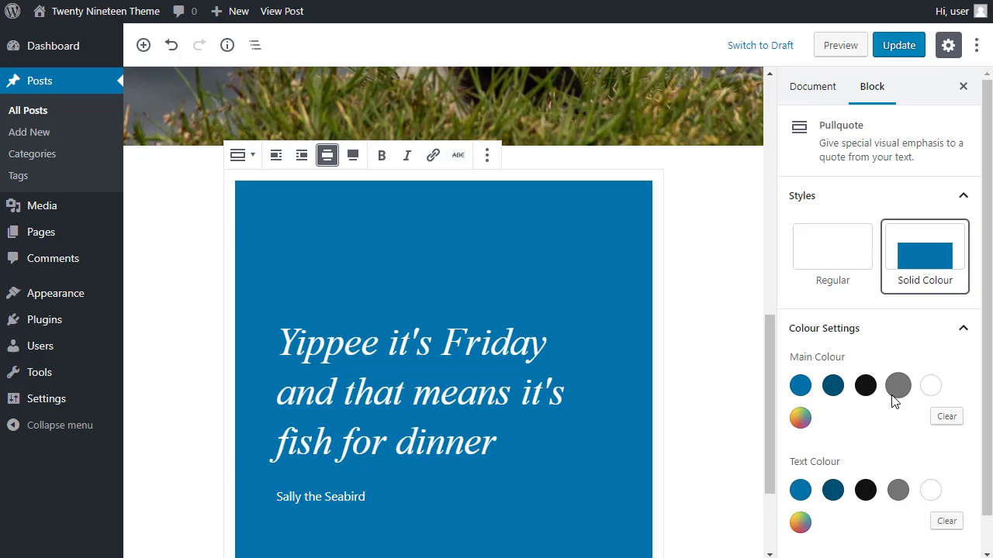
- Update the post, then scroll through its live preview
click(890, 49)
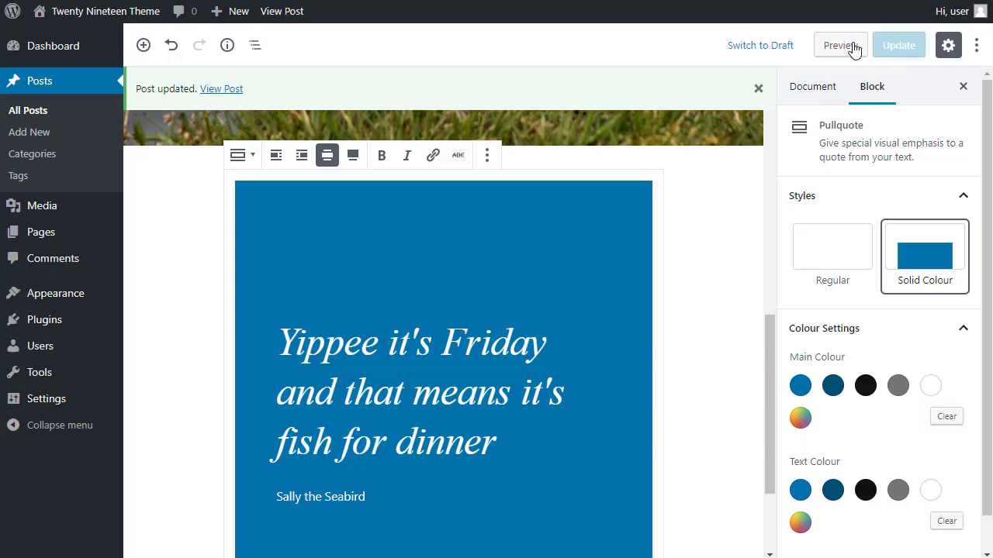
click(837, 46)
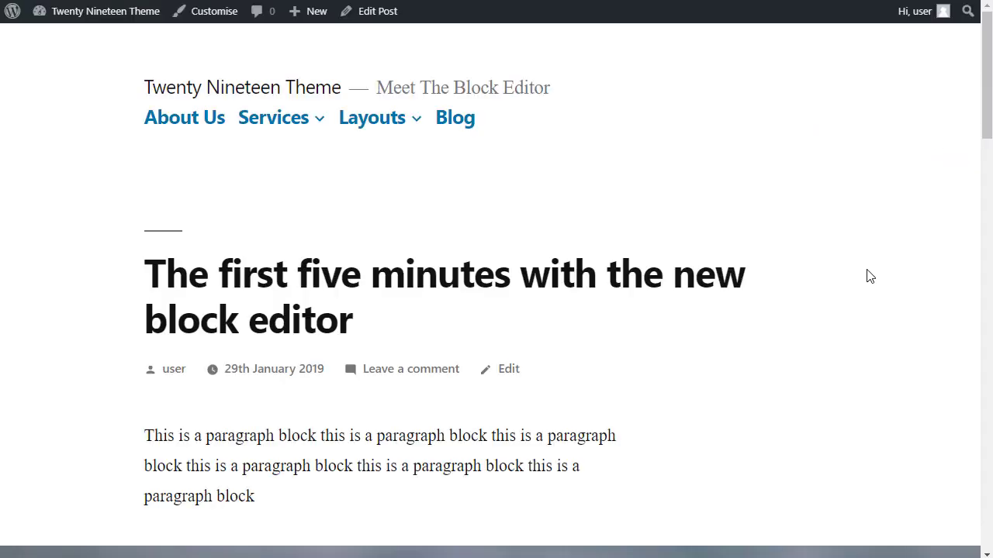
scroll(855, 264, down, 5)
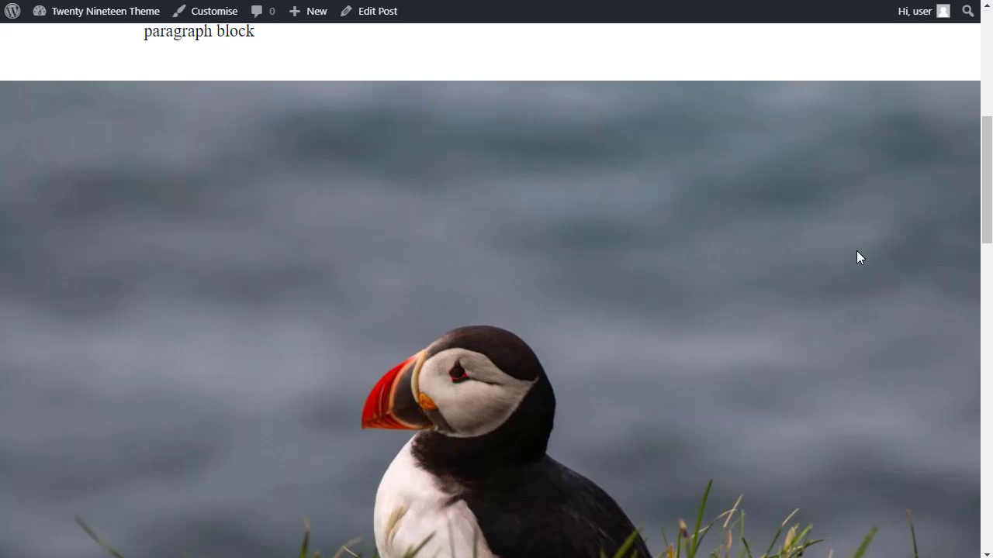
scroll(857, 251, down, 8)
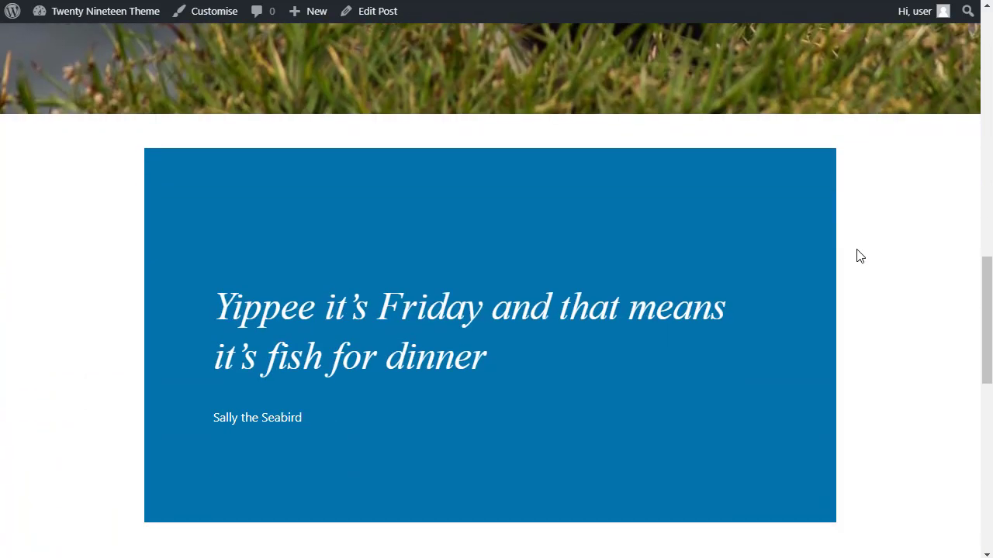
scroll(859, 256, down, 2)
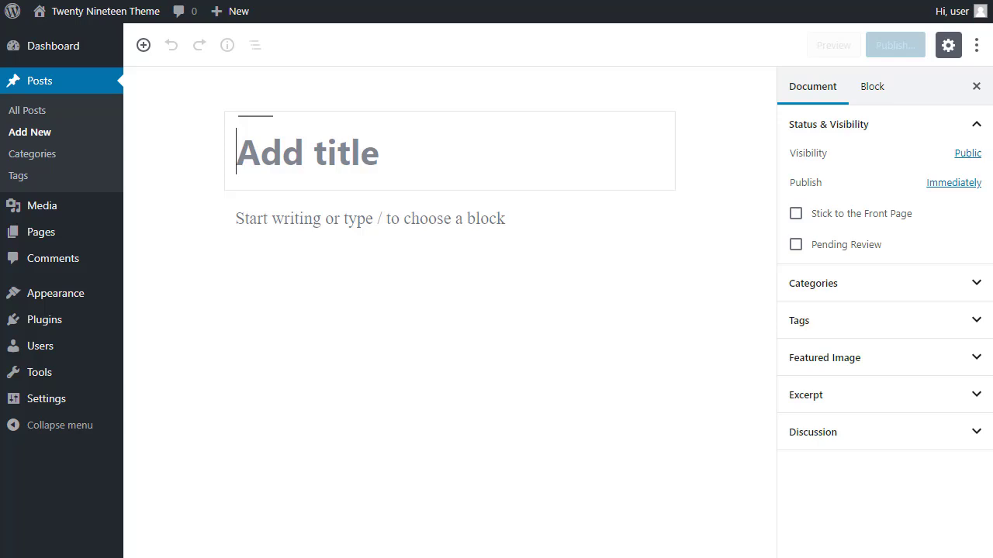
- Paste the title 'This is my post title' and type / in the first paragraph
text(This is my post title)
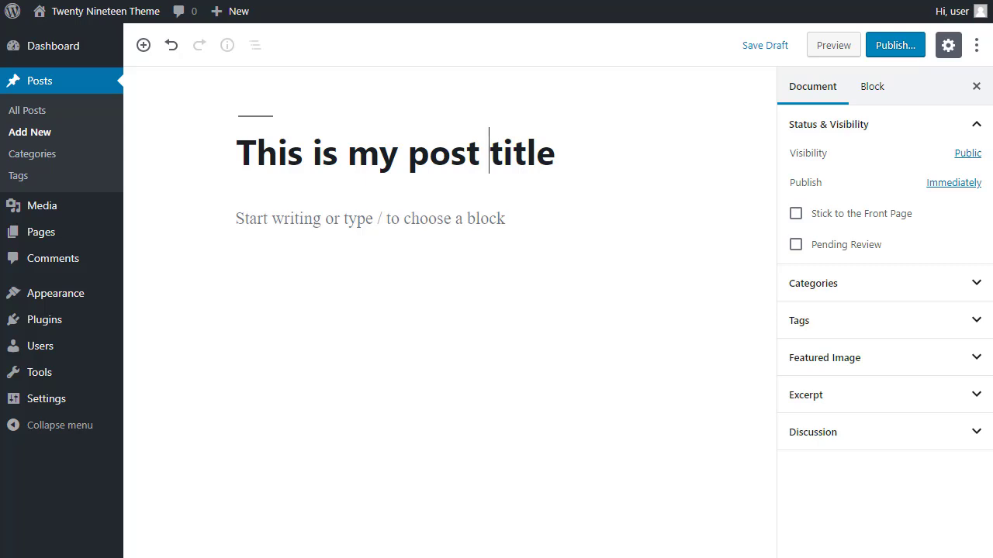
mouse_move(303, 225)
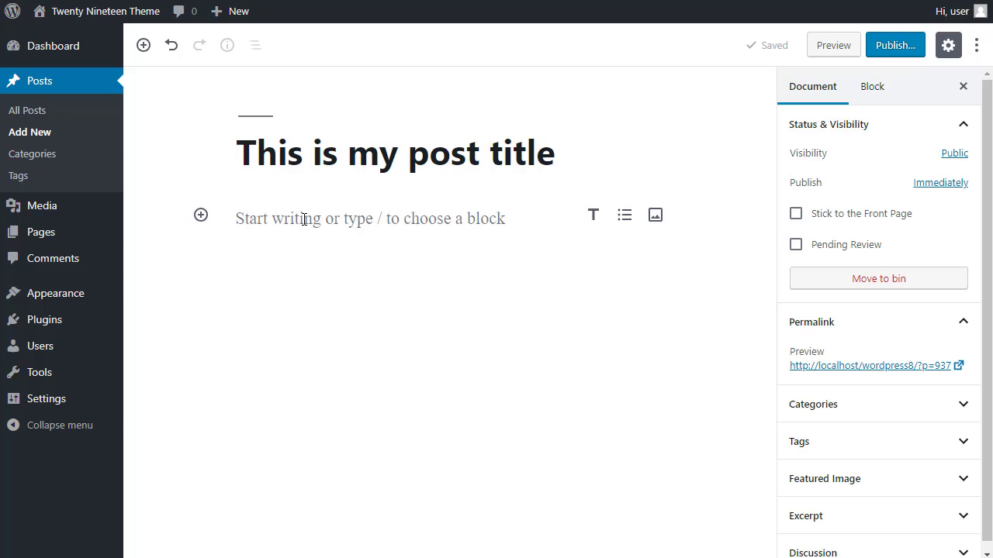
click(303, 219)
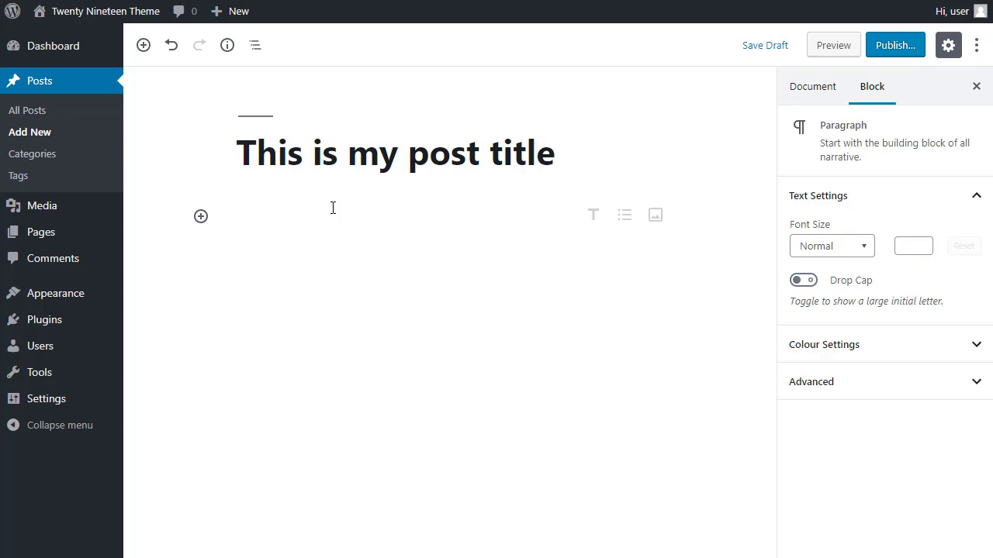
text(/)
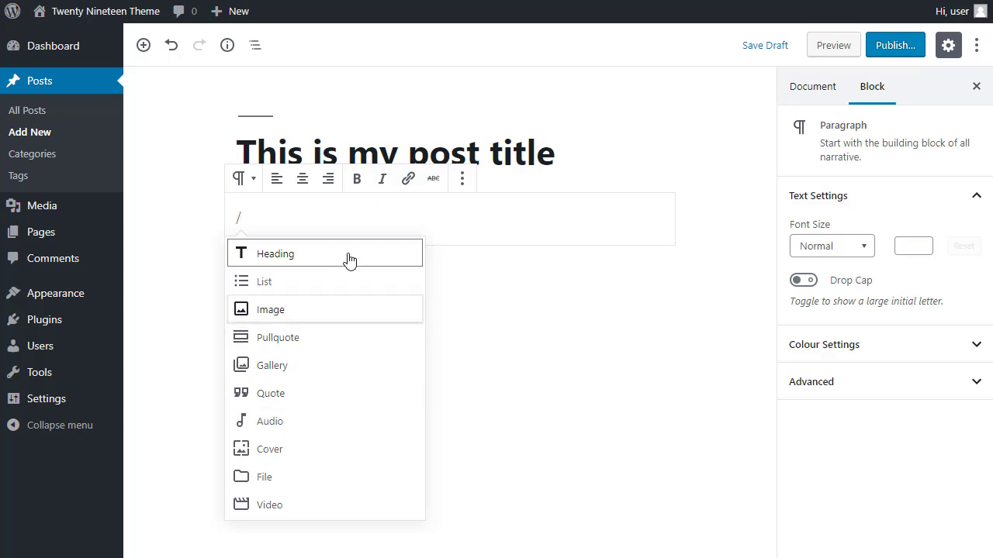
- Close the slash menu, delete the slash, and write 'This is a paragraph.'
click(348, 220)
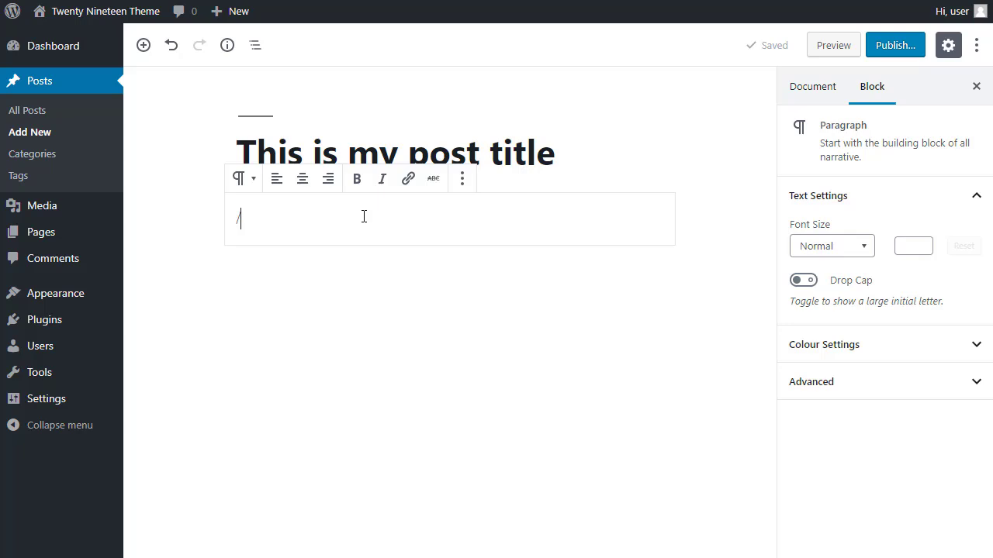
key(BackSpace)
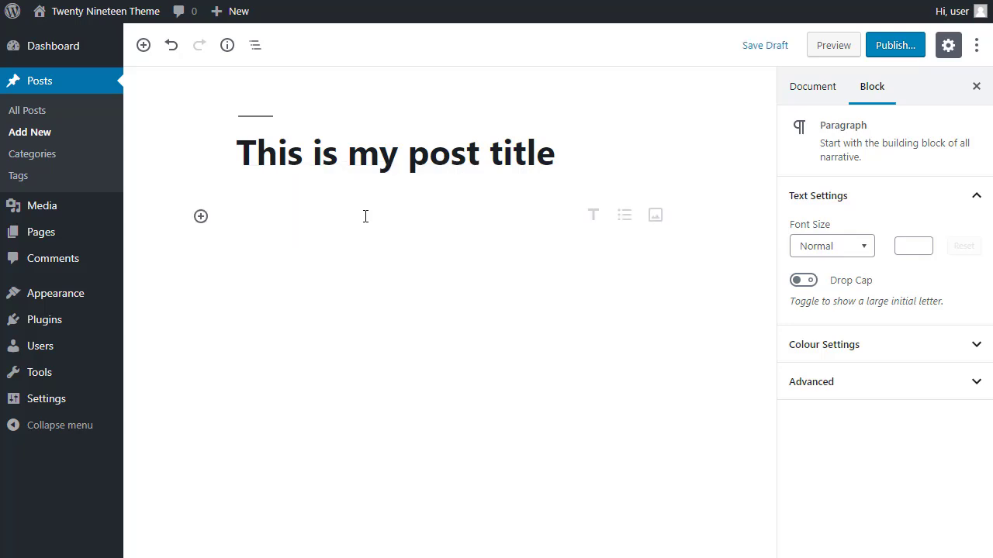
text(This is a paragraph.)
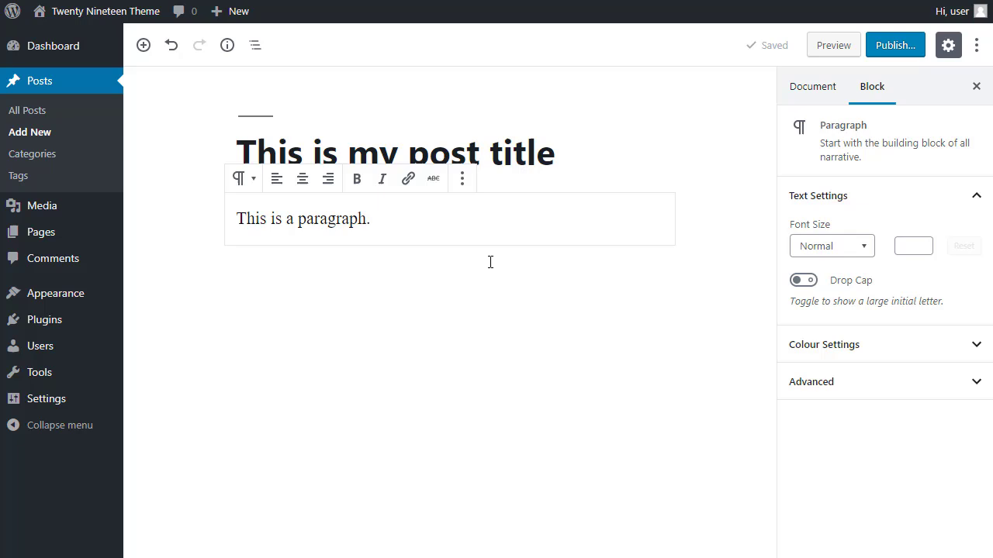
- Toggle the sidebar between the post's Document settings and Block settings
click(797, 90)
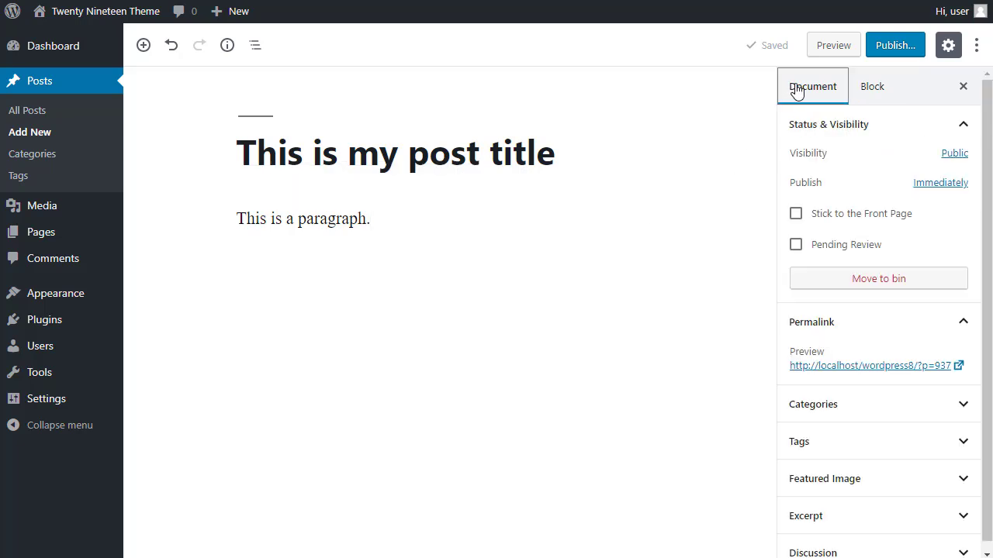
click(879, 91)
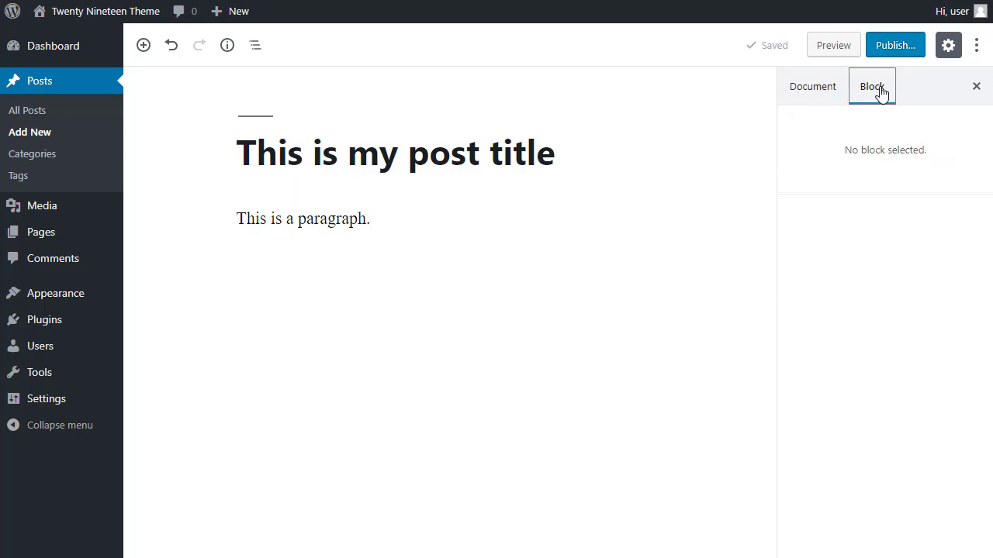
click(820, 91)
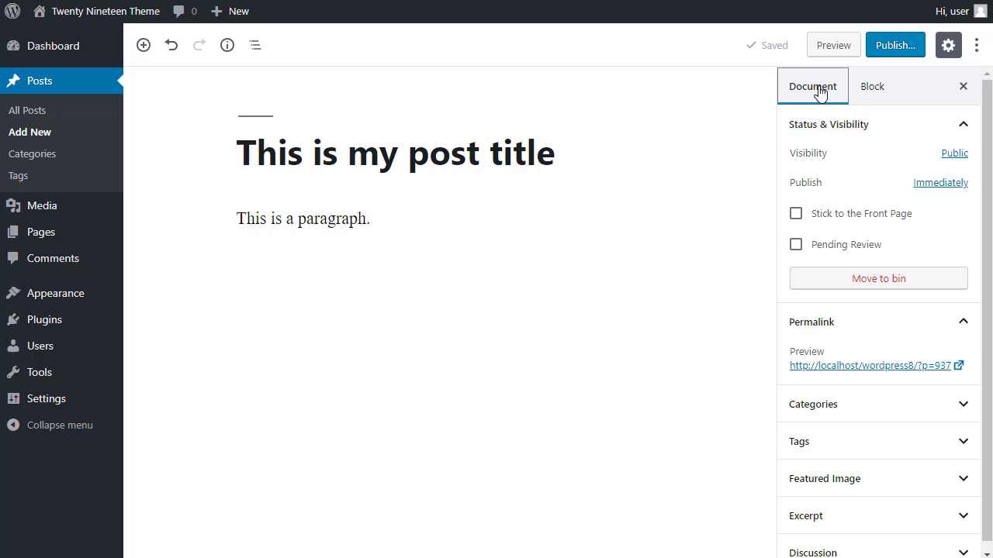
click(874, 91)
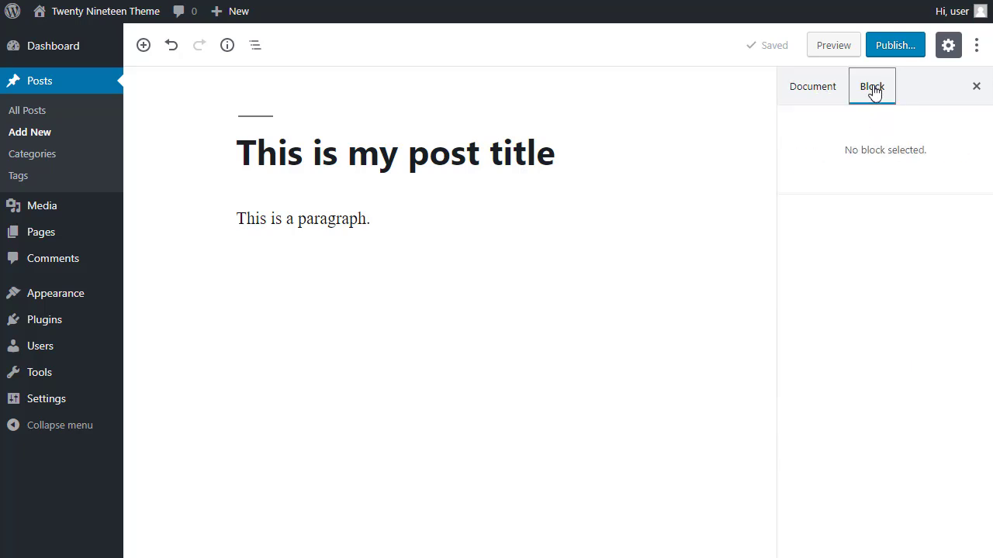
- Select the paragraph, place the cursor at its end, then deselect it
click(312, 220)
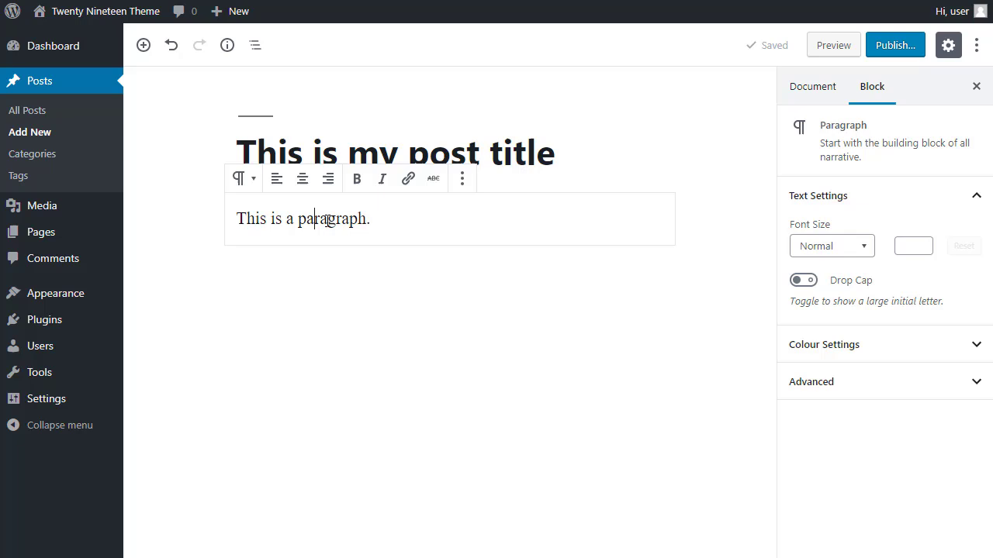
click(700, 146)
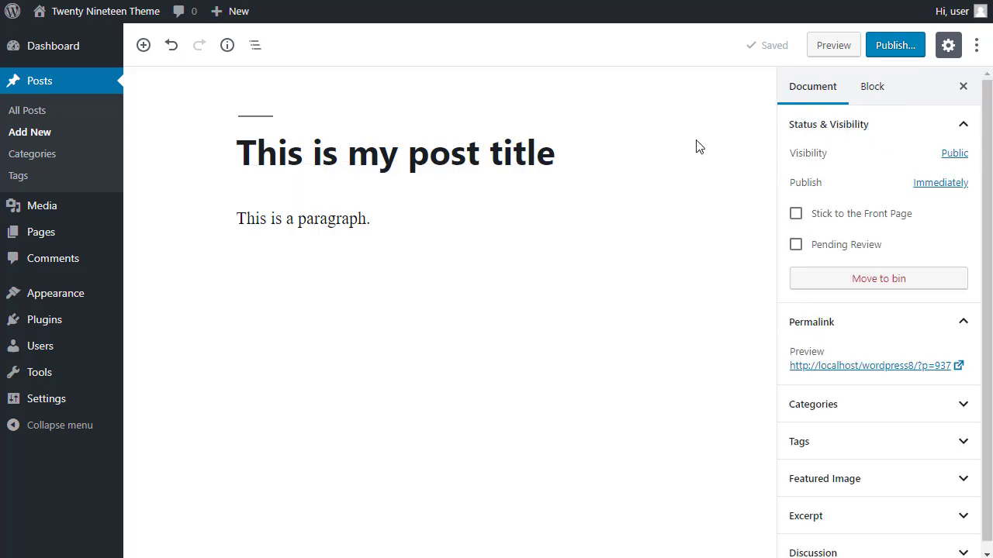
click(871, 92)
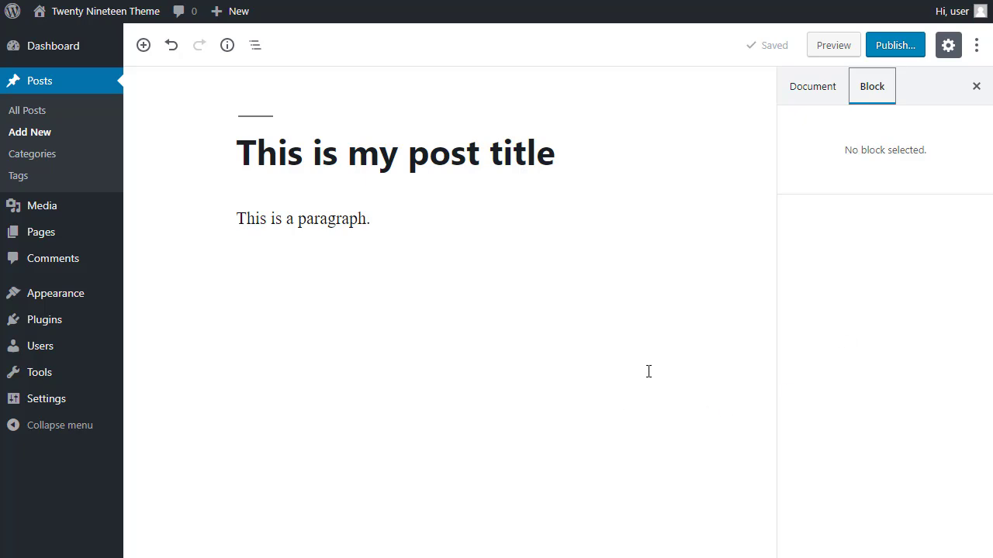
click(322, 216)
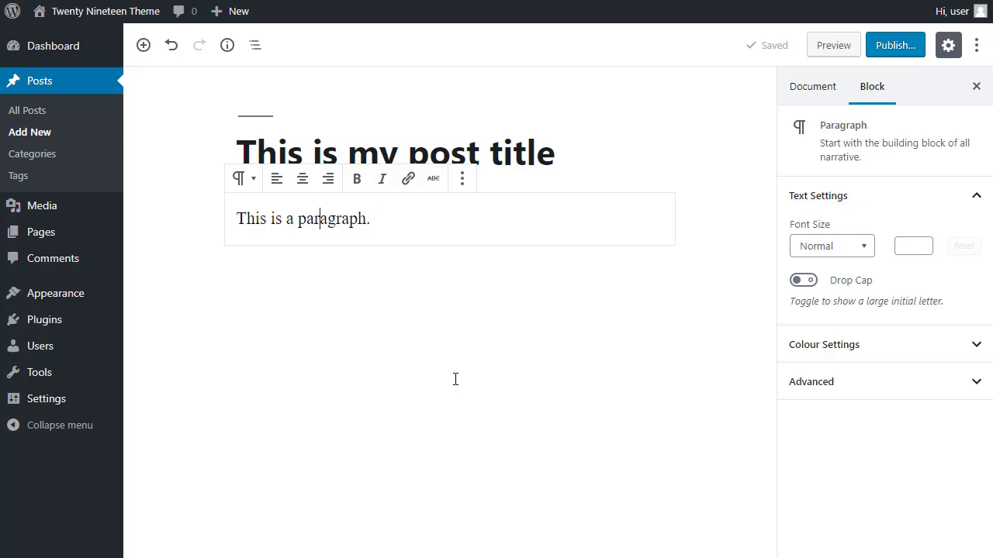
click(534, 228)
click(728, 200)
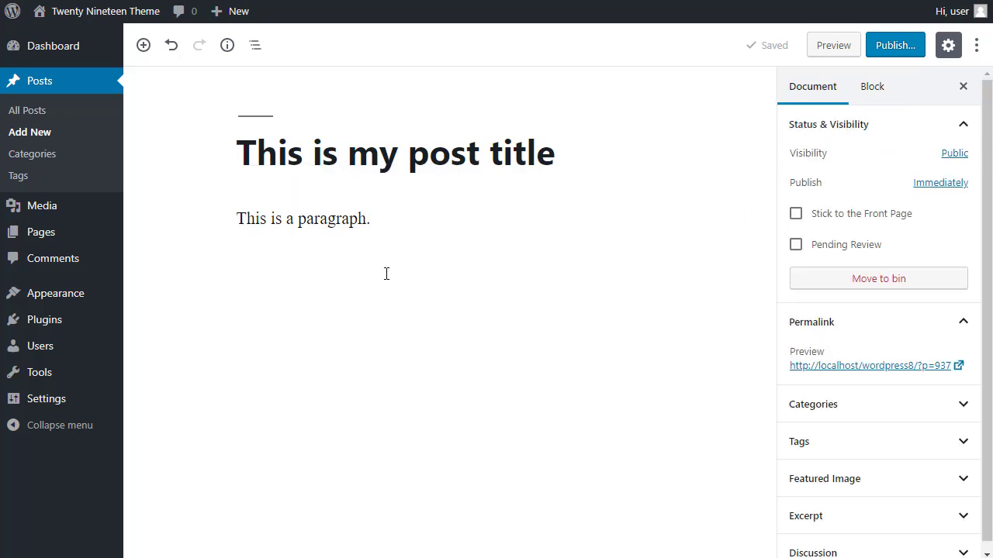
- Insert an empty paragraph after 'This is a paragraph.' from its More options menu
click(373, 225)
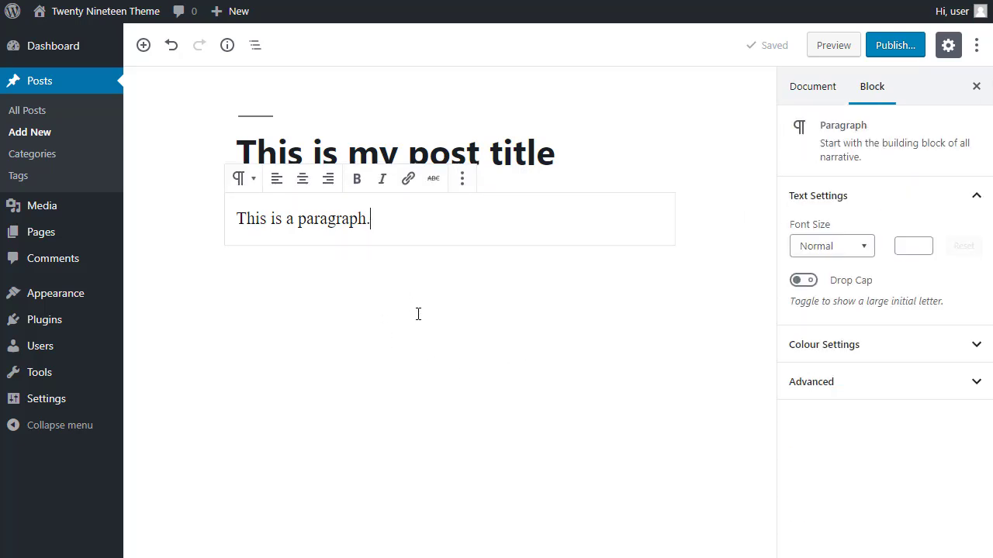
click(462, 180)
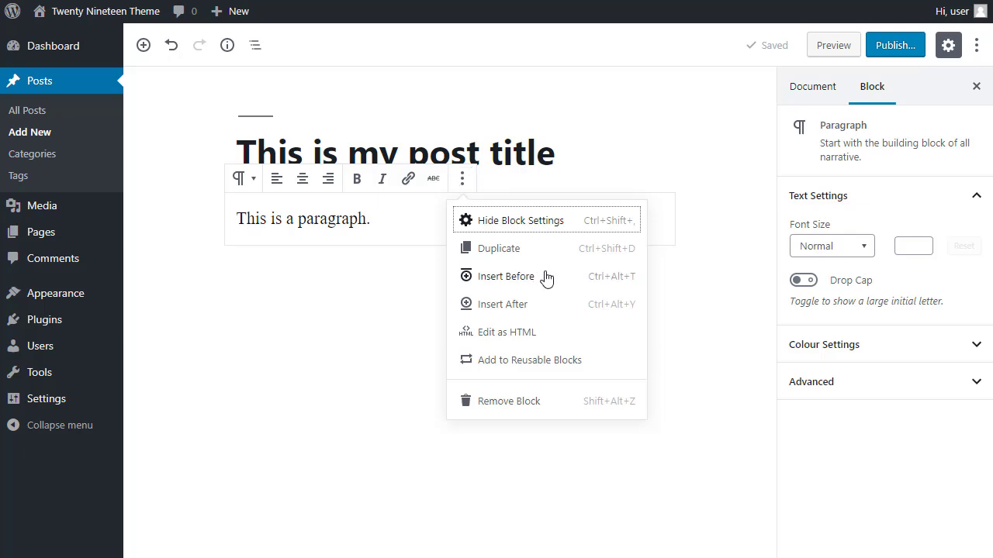
click(529, 313)
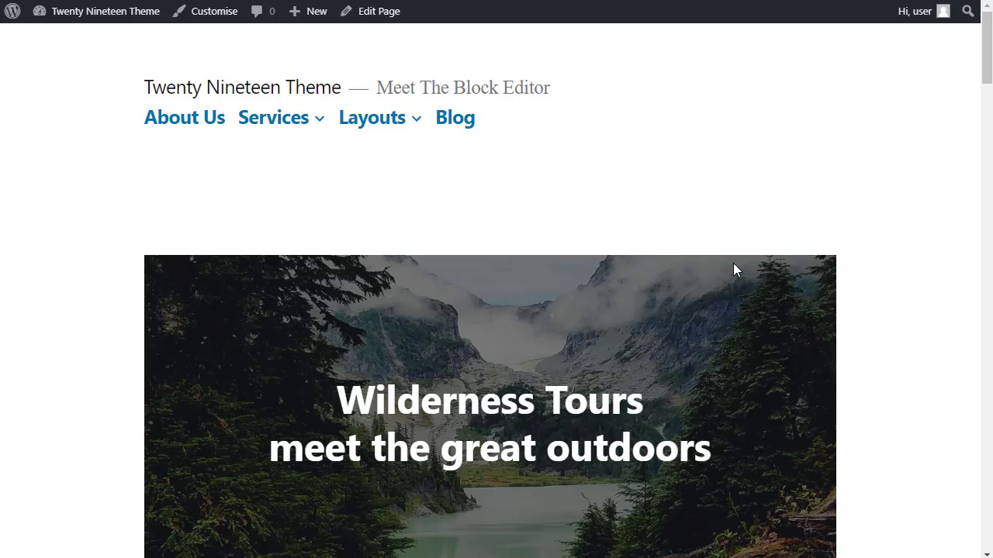
- Autoscroll down the Wilderness Tours page past the cover, quote and monorail sections
middle_click(845, 118)
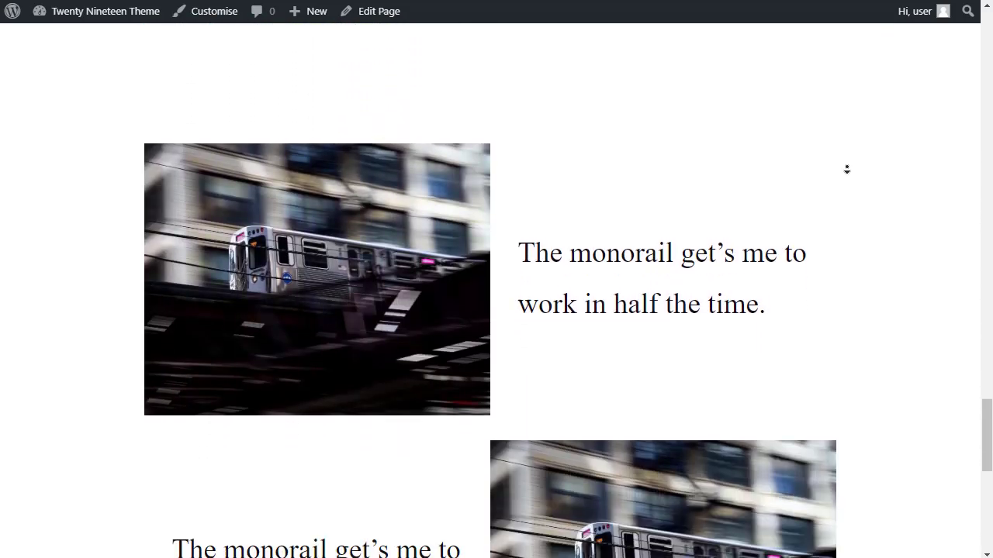
middle_click(852, 168)
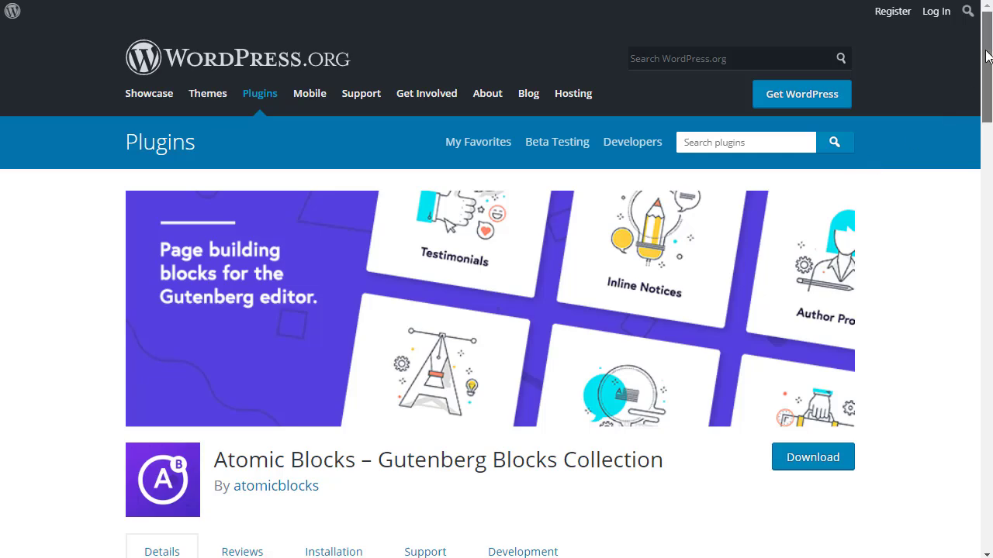
- Go to the Atomic Blocks plugin's blocks list and open the Call-To-Action Block Demo
drag(990, 56, 989, 178)
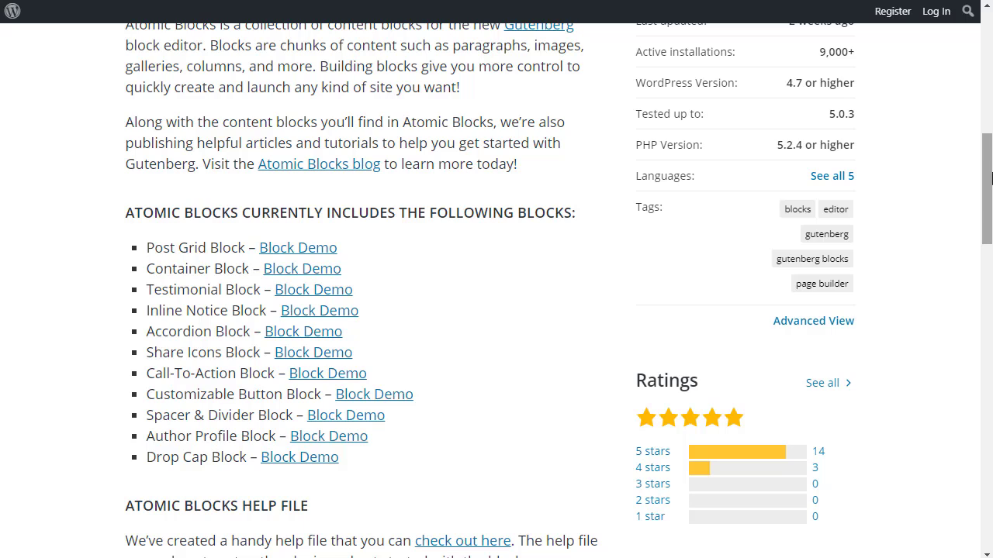
click(326, 378)
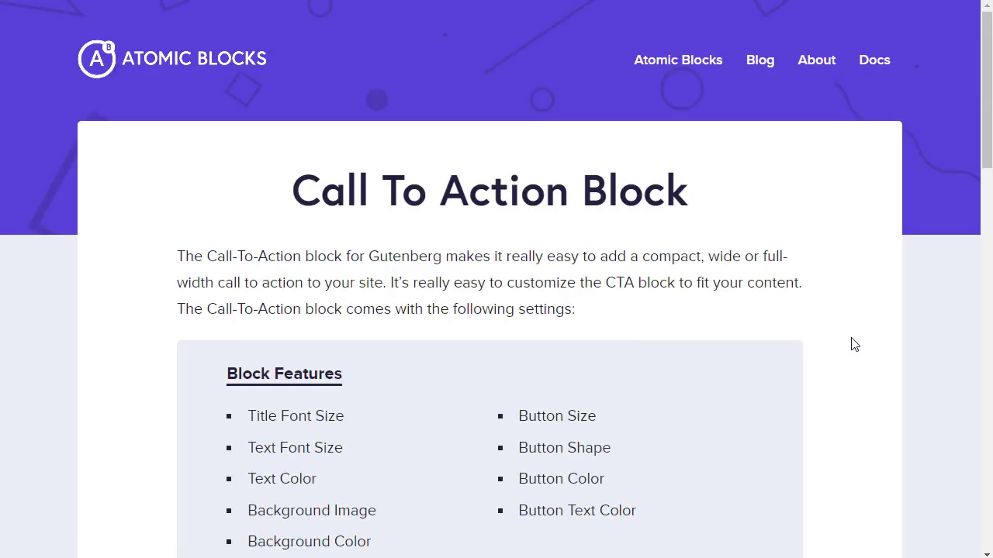
scroll(853, 343, down, 8)
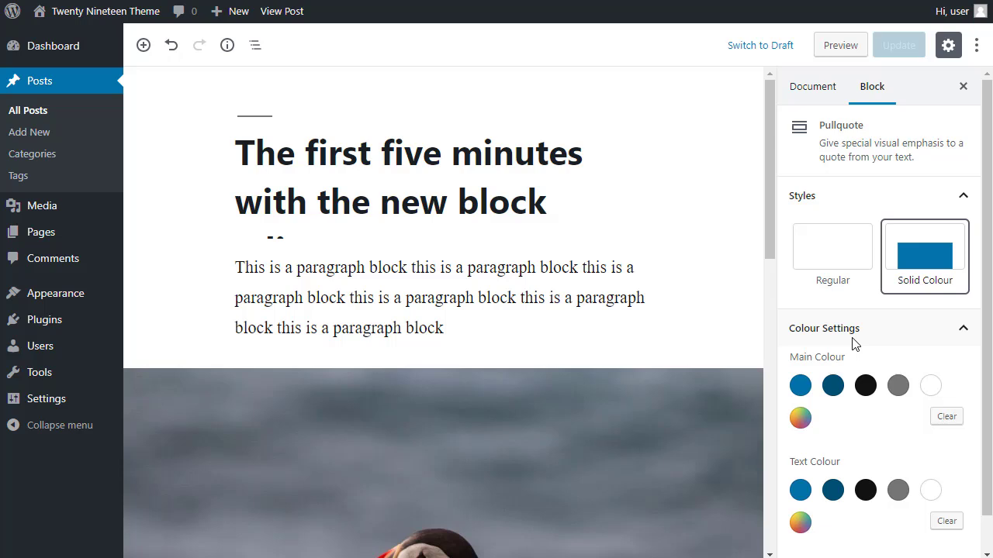
click(479, 464)
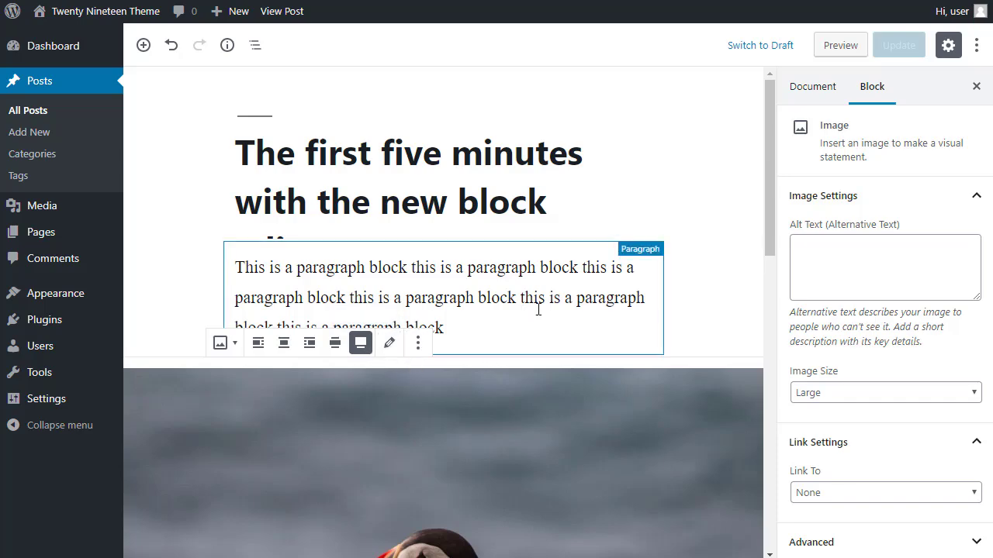
scroll(690, 314, down, 5)
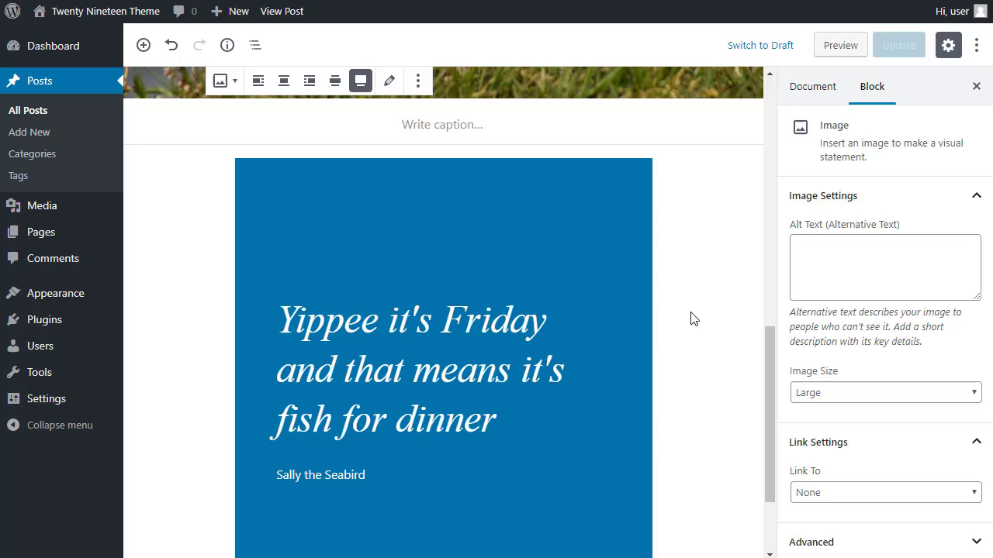